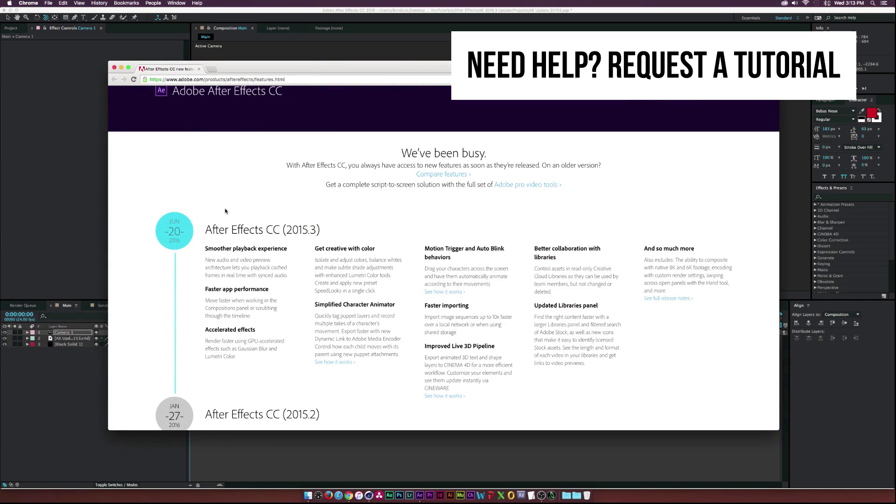
- Read the After Effects CC 2015.3 new-features page, highlighting the version number and Lumetri
drag(292, 230, 312, 230)
drag(323, 68, 226, 33)
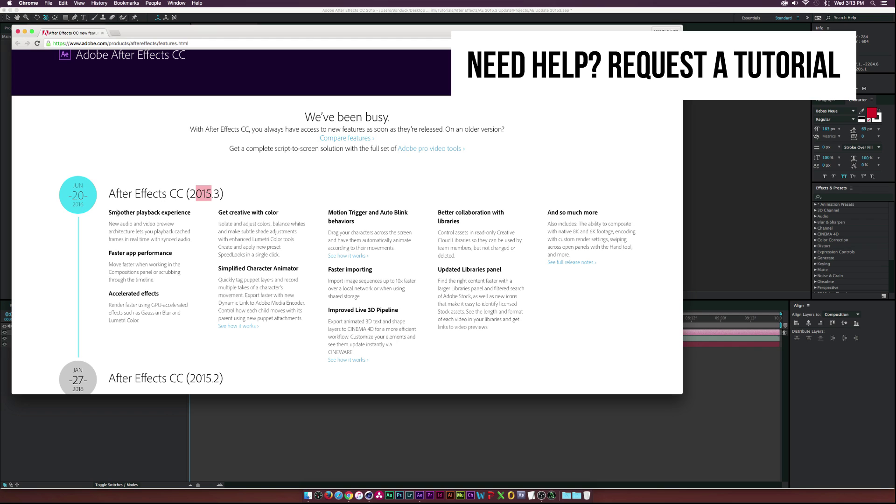
drag(110, 213, 169, 316)
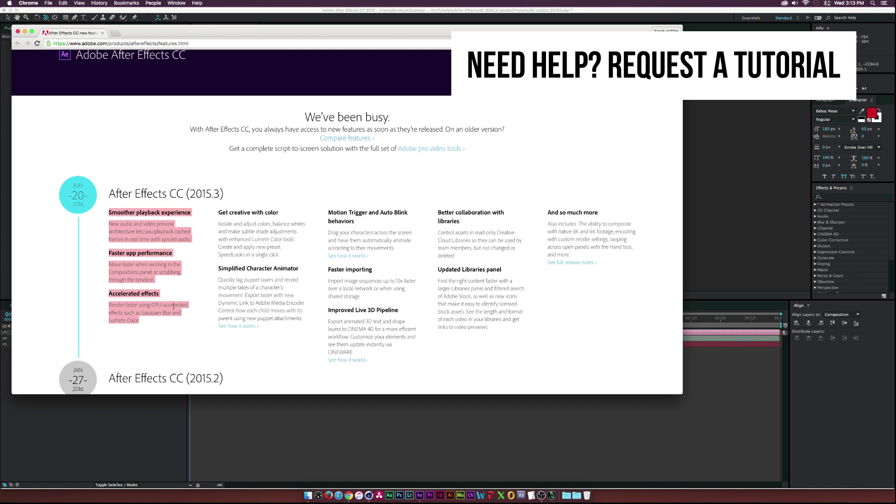
click(185, 253)
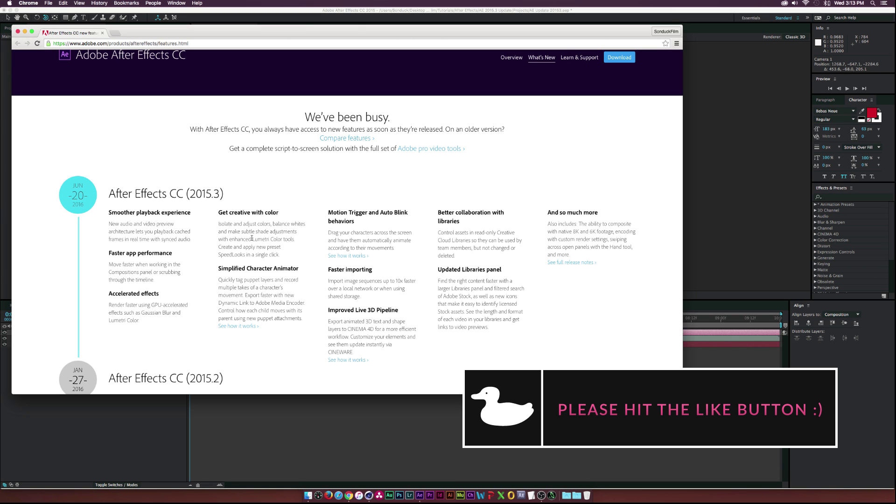
drag(252, 239, 292, 239)
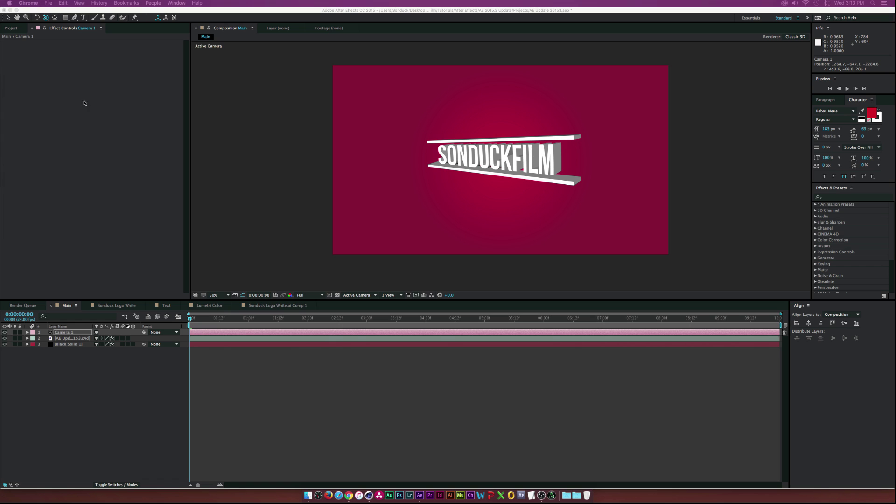
- Show the Project panel, deselect Camera 1, and switch to the Text composition
click(9, 28)
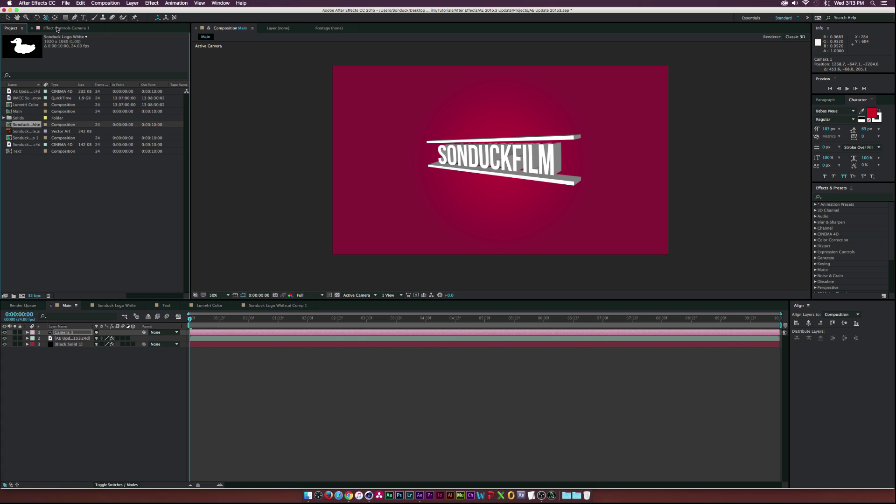
click(80, 374)
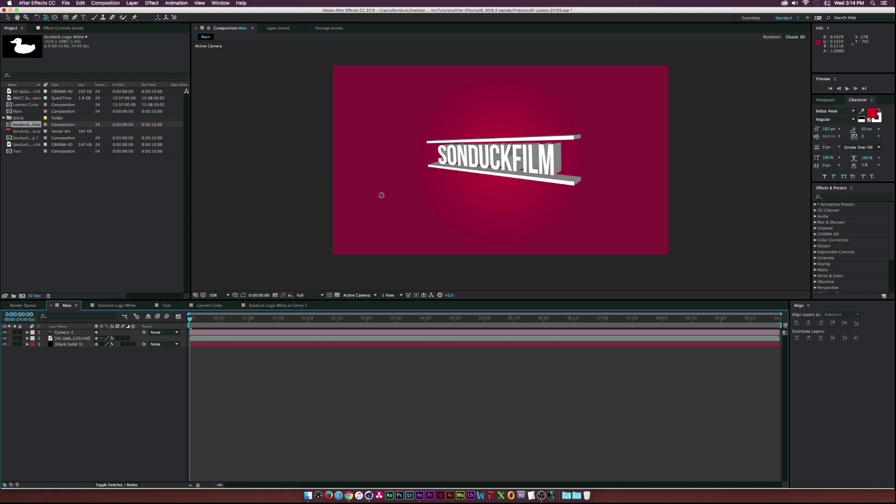
click(158, 307)
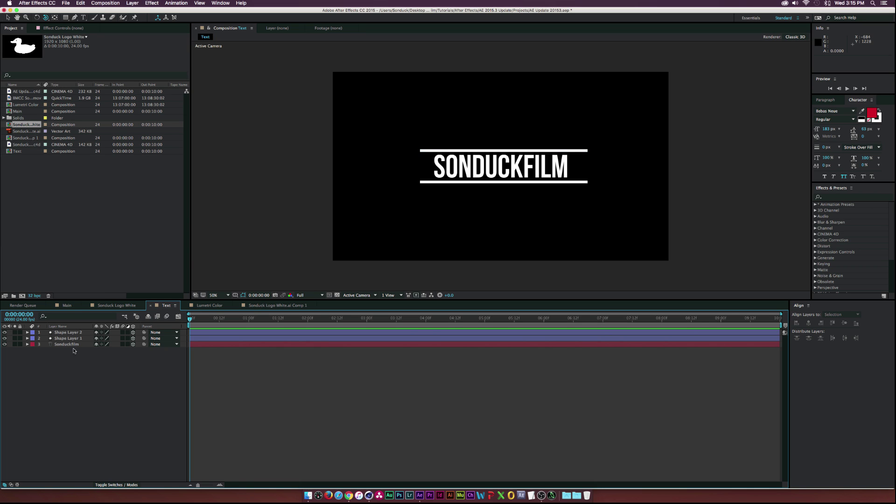
- Turn on the 3D Layer switch for all three Text comp layers
drag(58, 366, 60, 331)
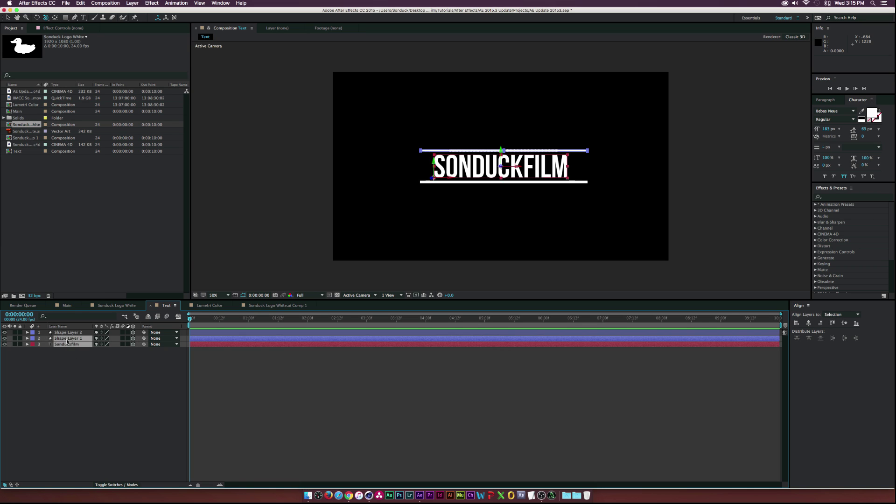
click(80, 361)
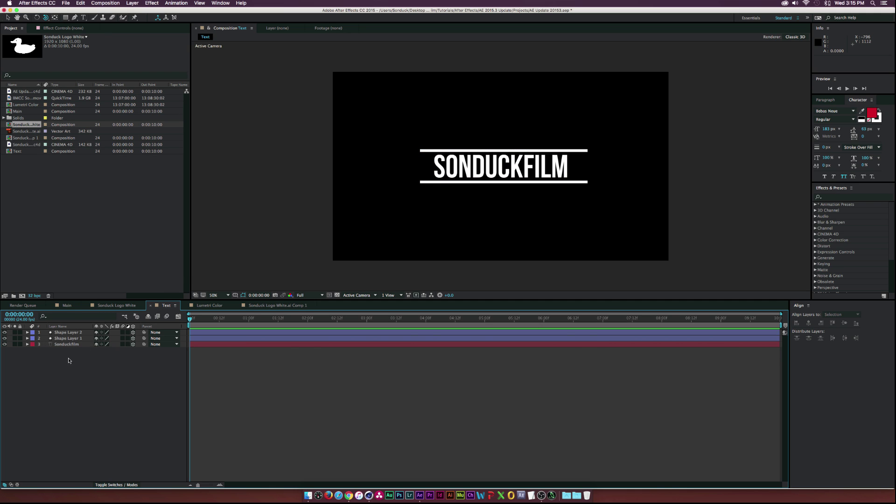
drag(68, 364, 59, 330)
click(133, 344)
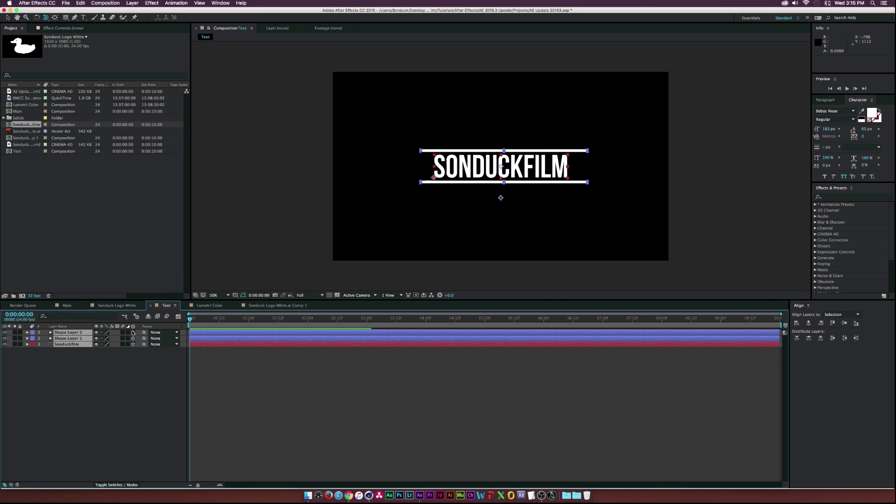
- Start a MAXON Cinema 4D export, choosing Extrude Text as Shapes
click(66, 4)
mouse_move(108, 106)
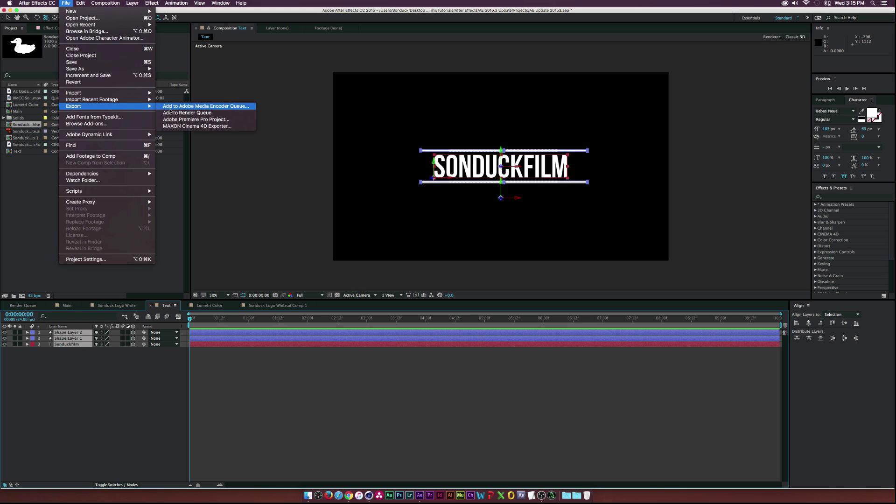
click(209, 127)
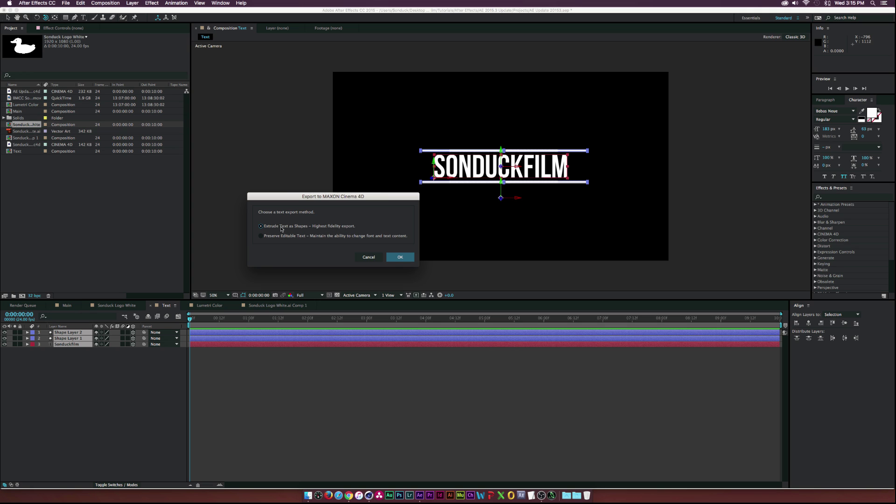
drag(293, 199, 265, 203)
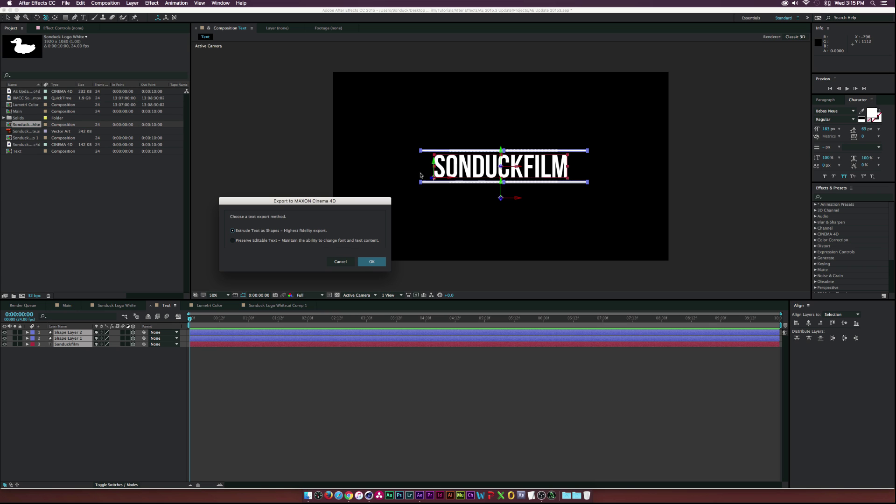
- Confirm the export options and save the Cinema 4D file as Texttut.c4d
click(373, 262)
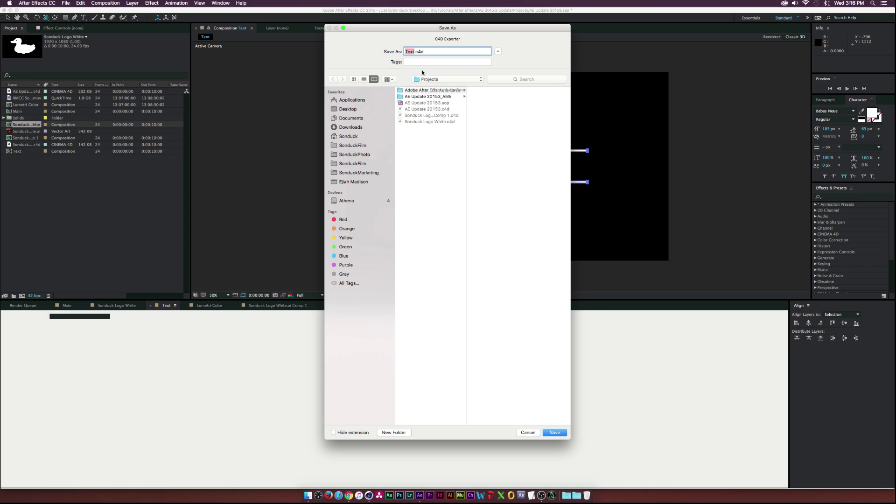
key(Right)
text(tut)
key(Return)
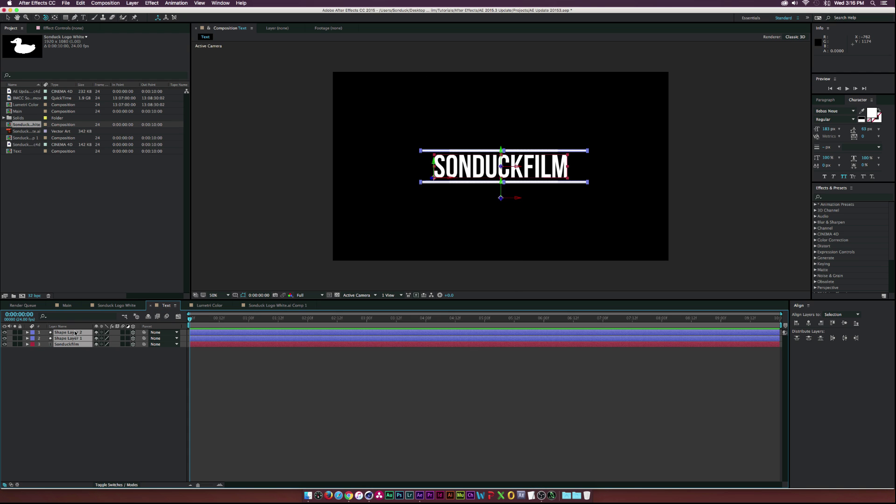
- Pre-compose the three layers into a precomp named 'C4D Text'
key(super+shift+c)
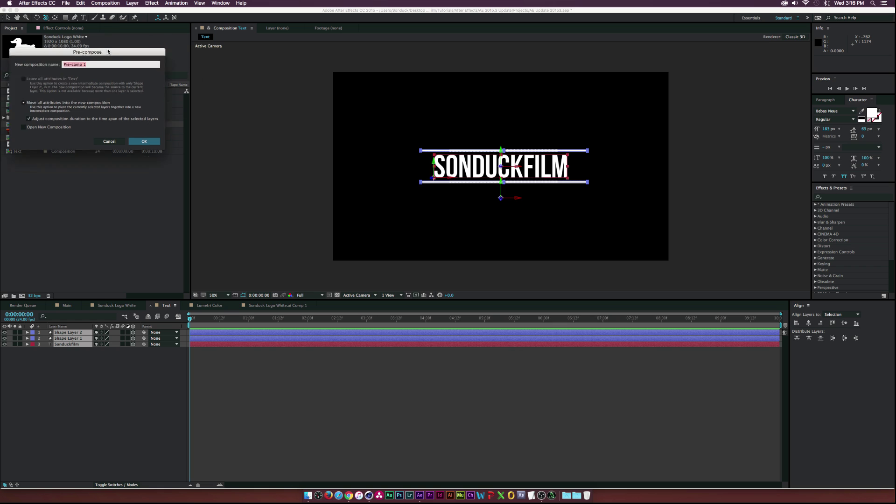
text(t)
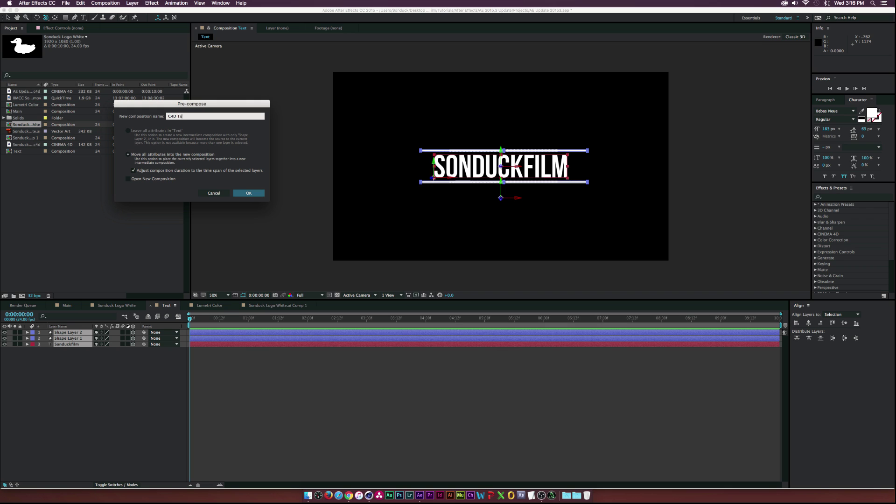
text(4D Text)
key(Return)
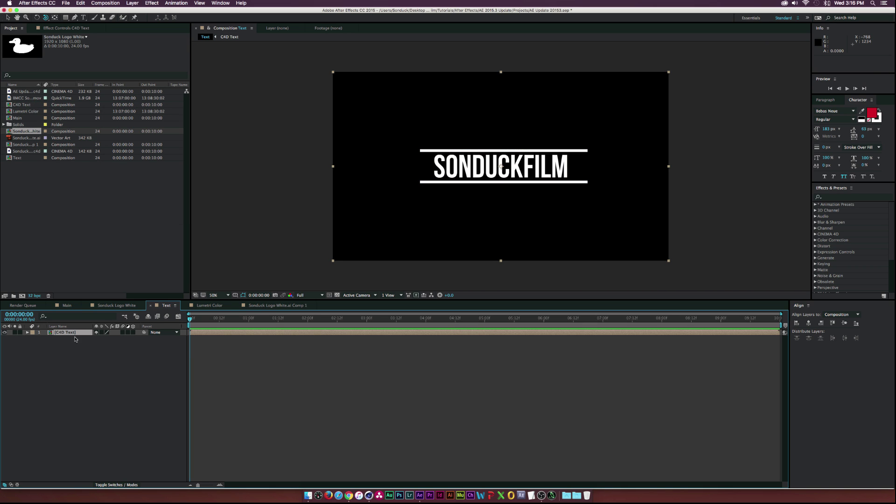
- Import Texttut.c4d from Finder and Alt-drag it onto the C4D Text layer to replace it
click(308, 495)
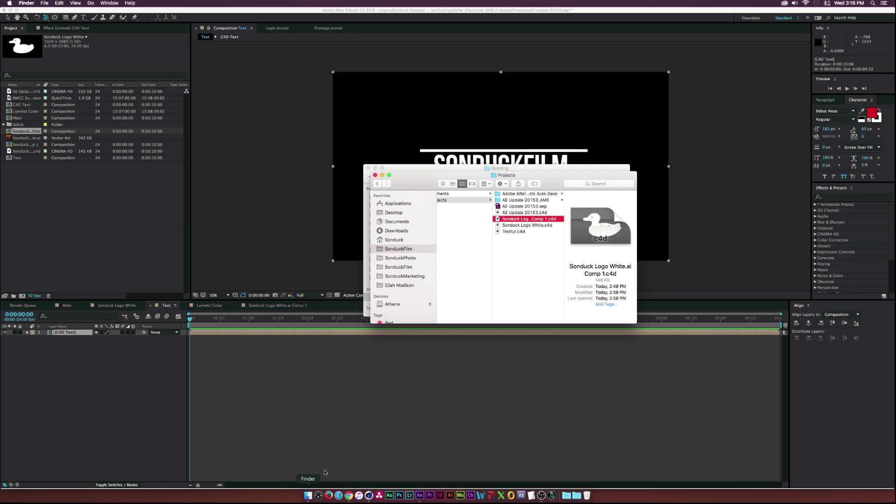
drag(517, 231, 76, 206)
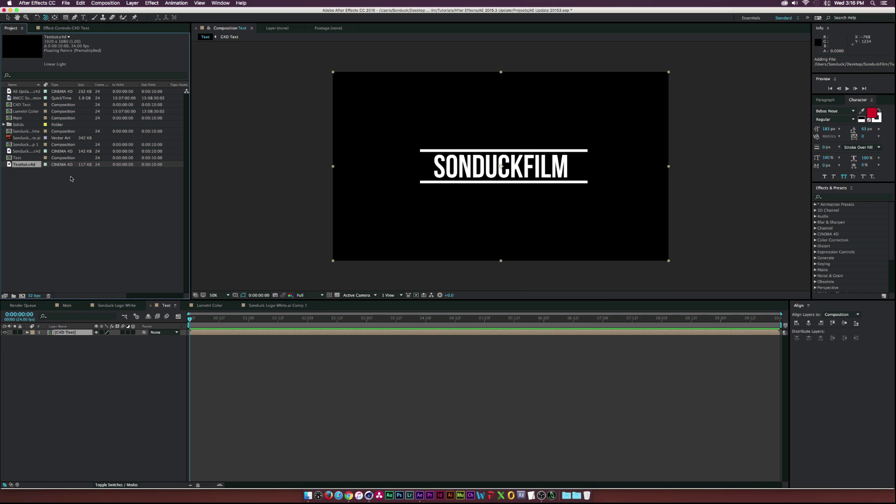
click(60, 334)
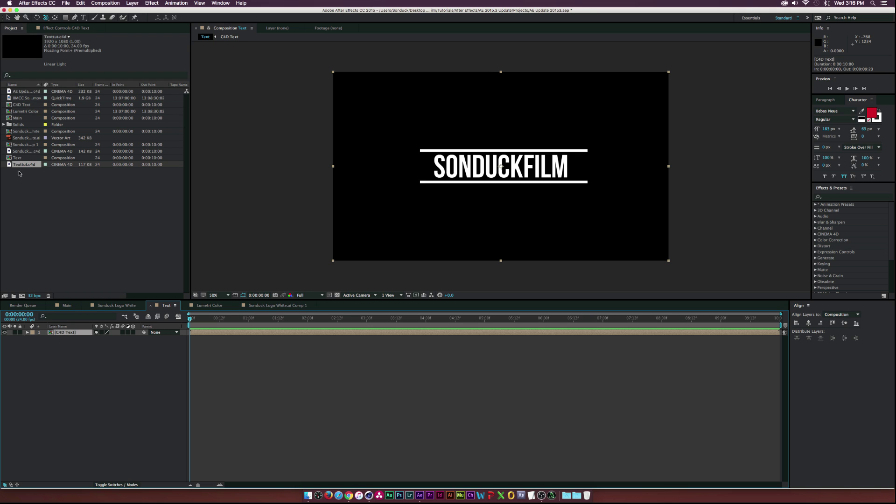
drag(23, 166, 64, 333)
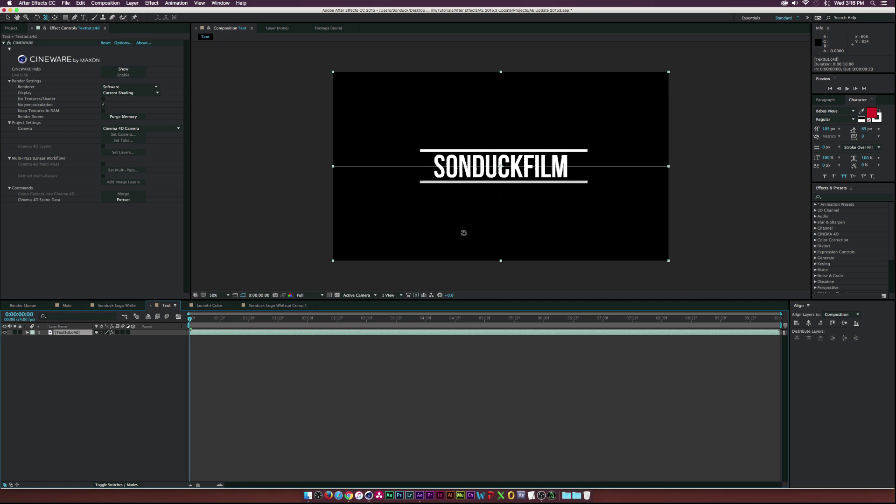
click(13, 29)
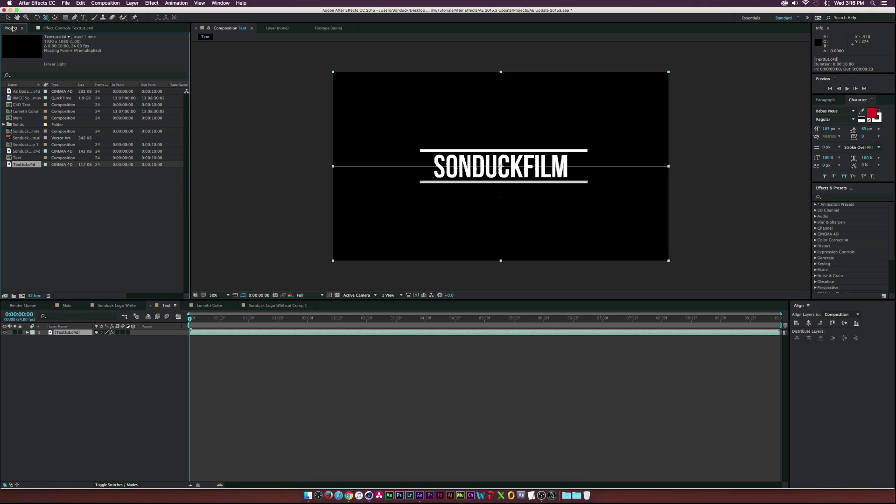
- Open Texttut.c4d in Cinema 4D and expand the Sonduckfilm letters and both Shape Layers
double_click(16, 166)
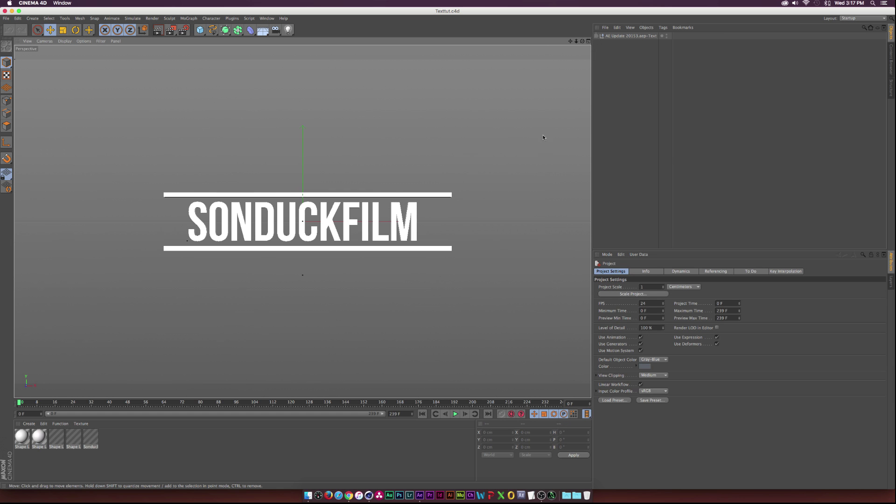
drag(582, 41, 596, 43)
click(597, 36)
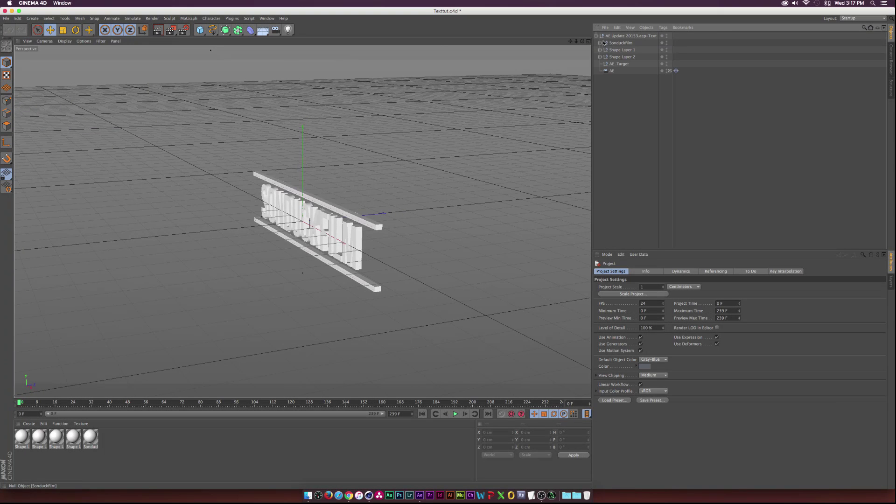
click(601, 43)
click(600, 134)
click(599, 155)
drag(580, 40, 280, 223)
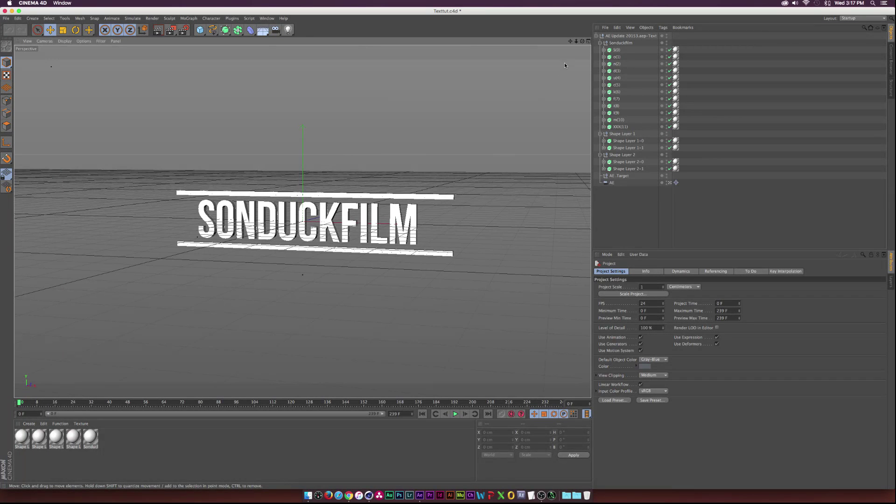
drag(582, 41, 560, 61)
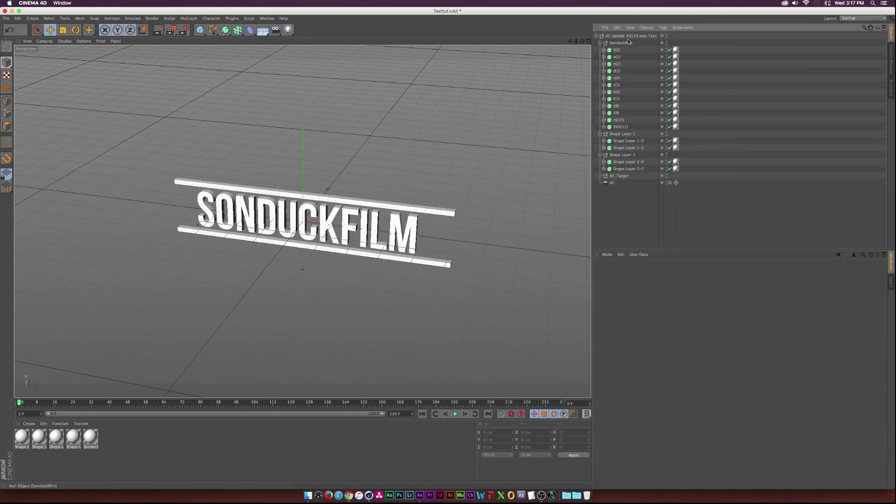
- Select all letters and both Shape Layer bars and raise the extrusion depth to 230 cm
click(616, 50)
shift+click(619, 127)
shift+click(620, 147)
shift+click(621, 169)
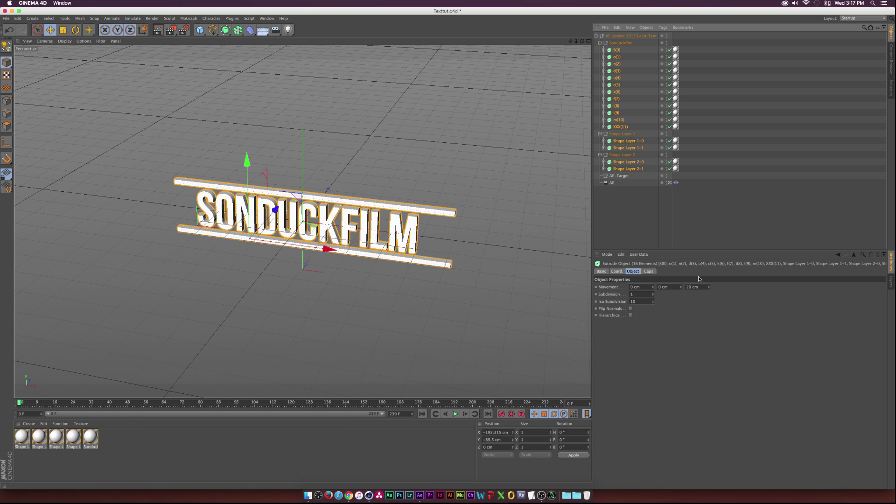
drag(709, 288, 711, 245)
drag(303, 210, 285, 210)
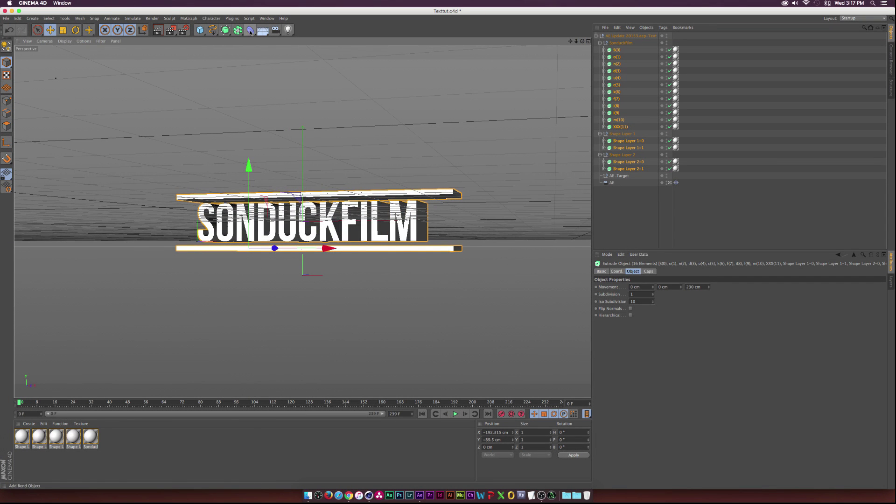
- Add a Bend deformer under the text group with Size Z 432 cm and Strength about -8°
click(252, 31)
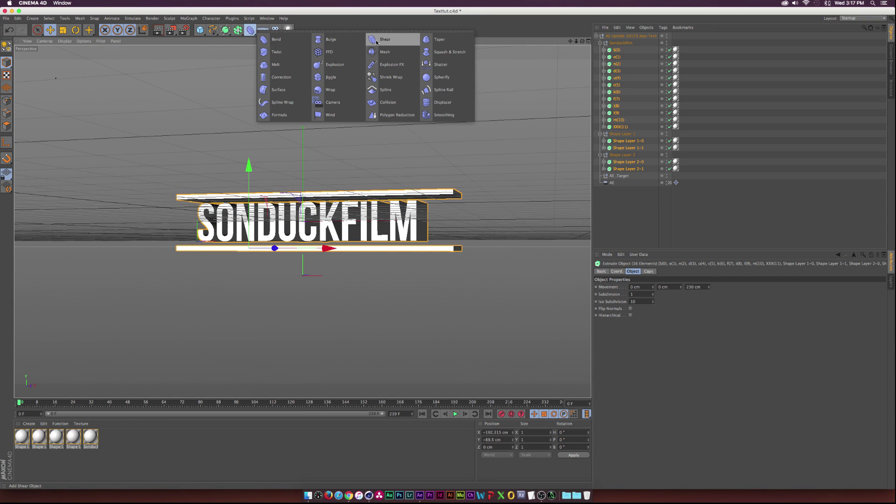
click(279, 39)
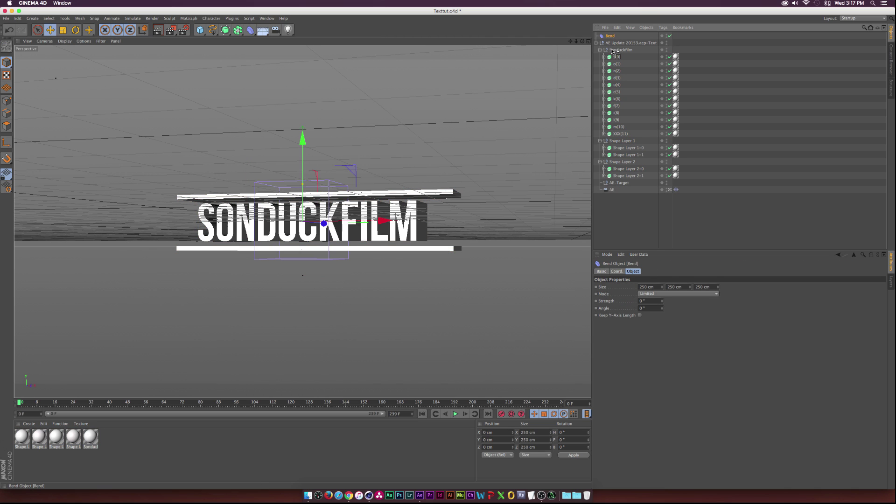
drag(613, 51, 612, 47)
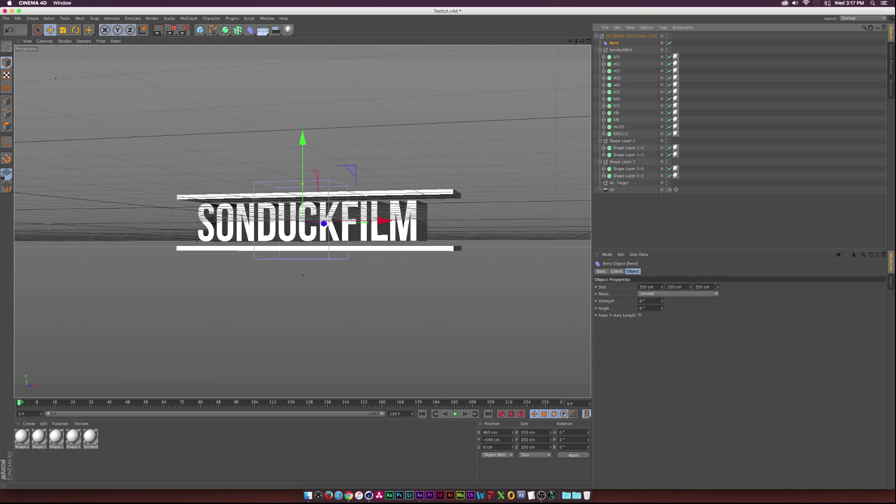
drag(717, 287, 737, 282)
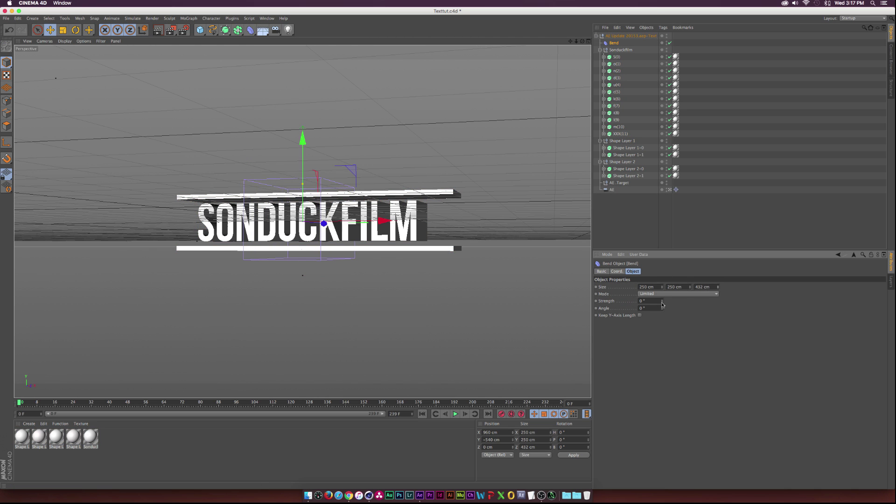
mouse_move(661, 305)
mouse_down()
mouse_move(662, 280)
mouse_move(662, 312)
mouse_up()
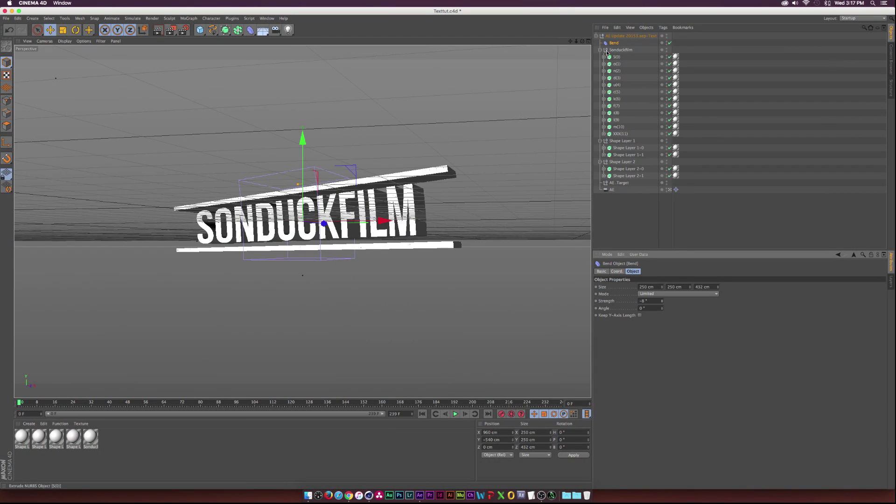
drag(582, 42, 586, 44)
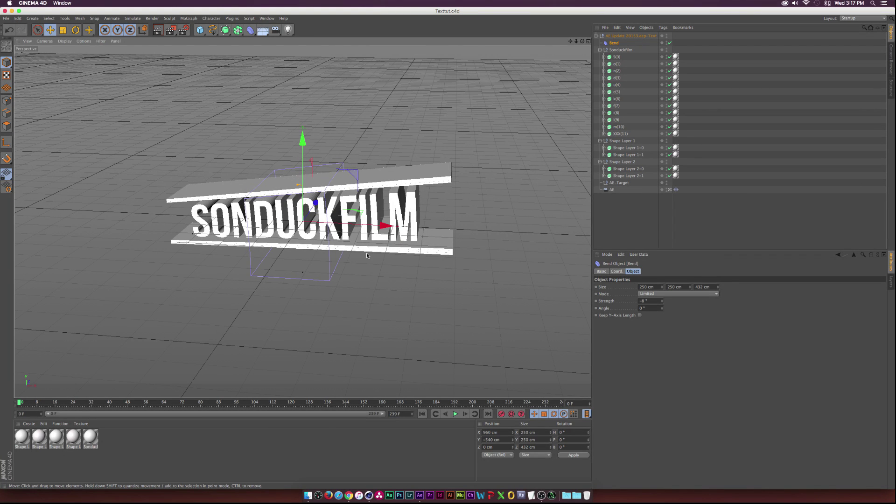
- Back in After Effects, set the Texttut.c4d CINEWARE renderer to Standard (Final)
click(419, 495)
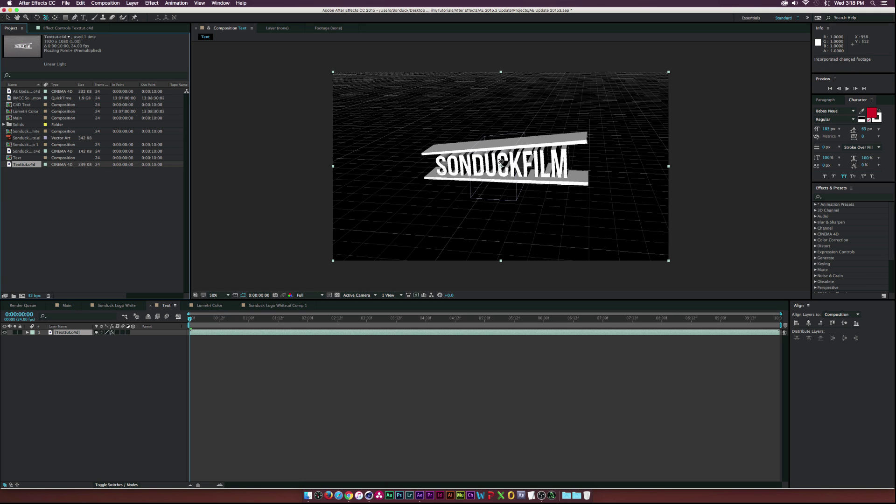
click(54, 29)
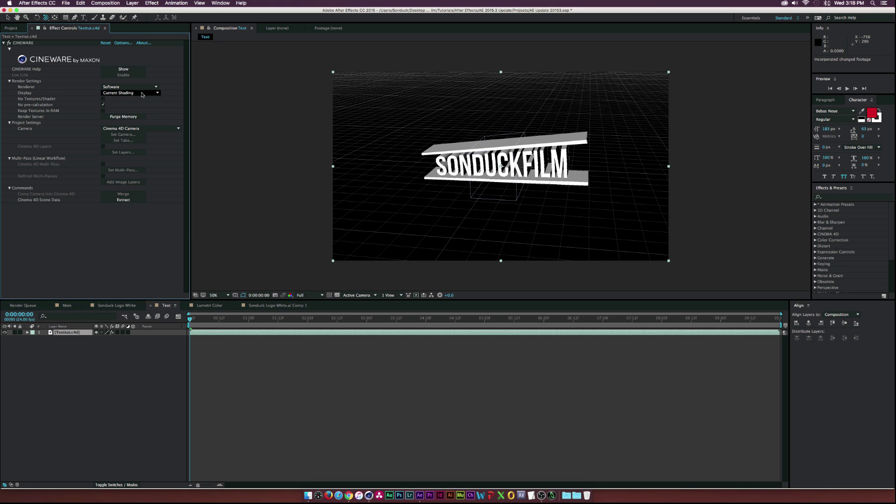
click(128, 87)
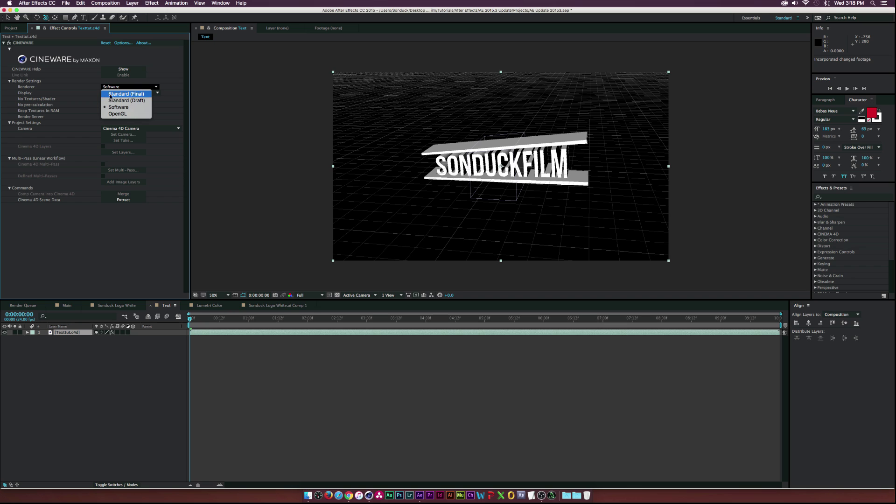
click(132, 96)
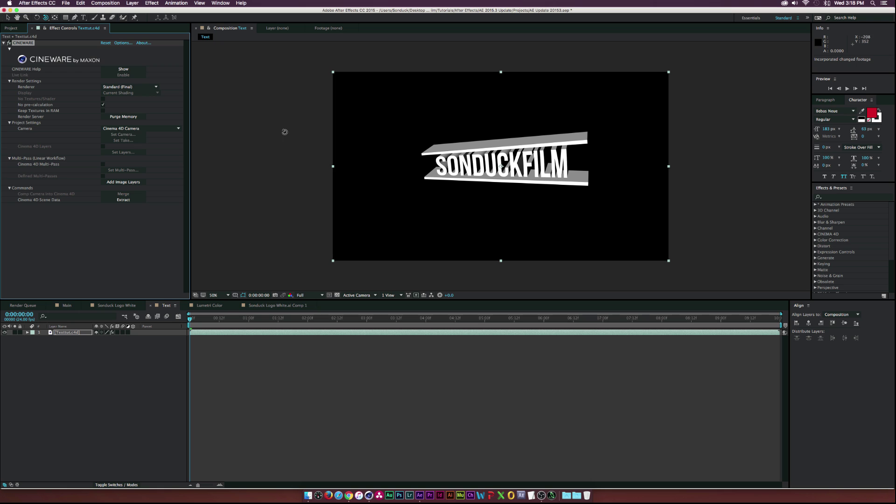
click(108, 378)
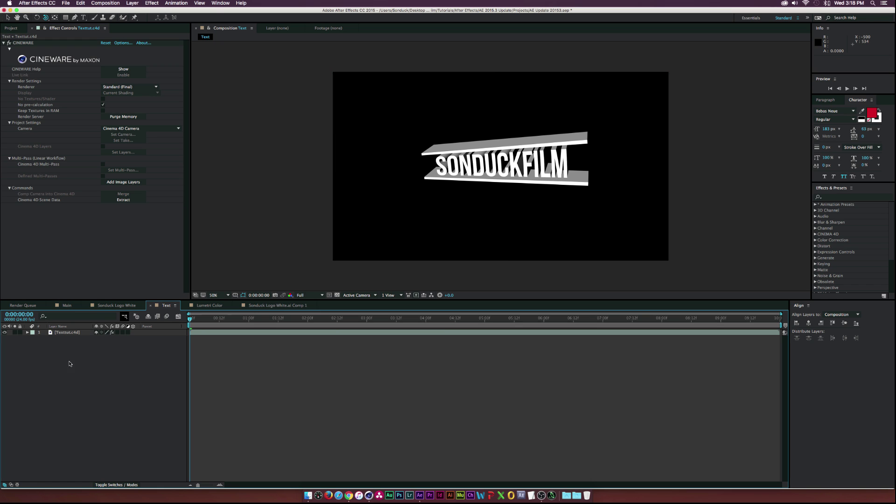
- Add a new camera layer, Camera 1, using the 50mm preset
click(133, 4)
mouse_move(141, 11)
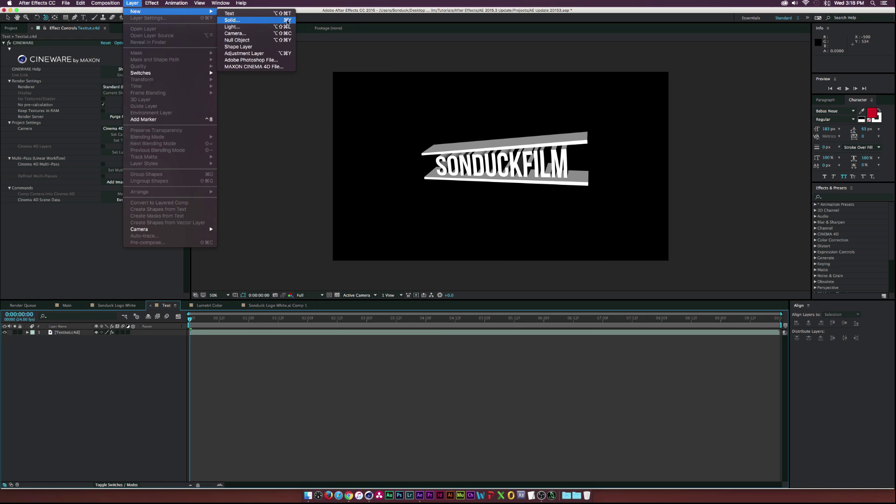
click(240, 34)
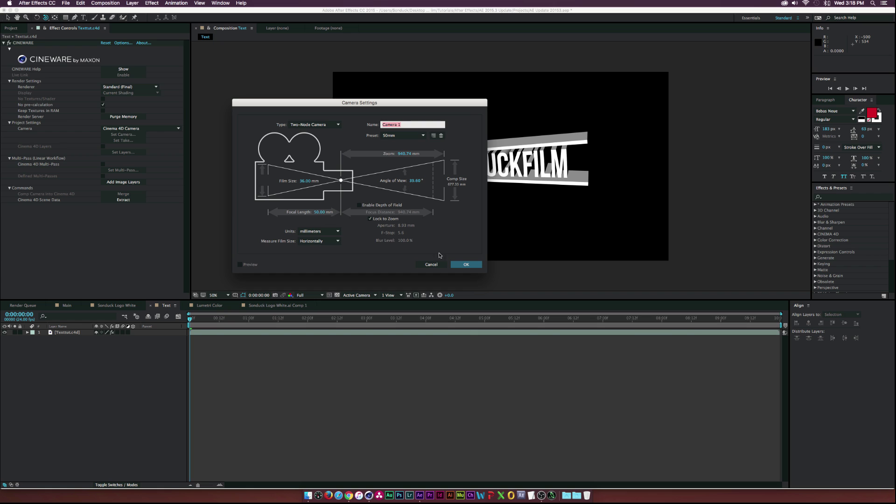
click(456, 265)
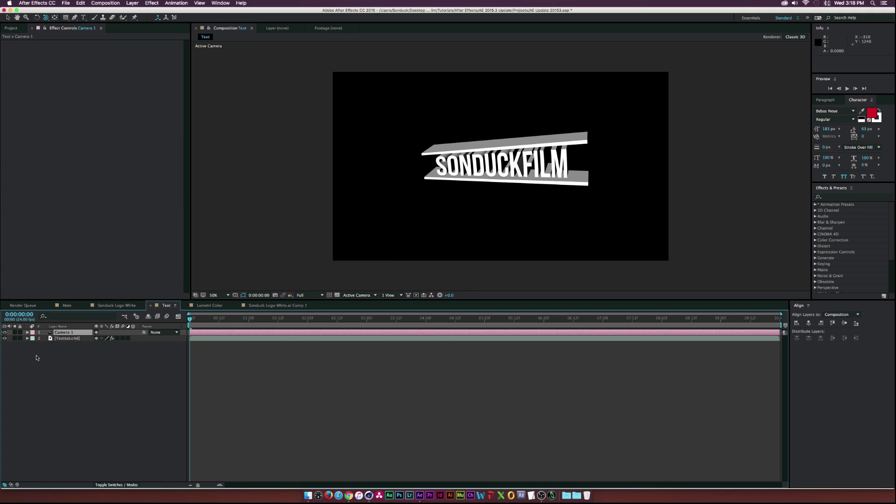
- Set the Texttut.c4d CINEWARE Camera to Comp Camera
click(70, 339)
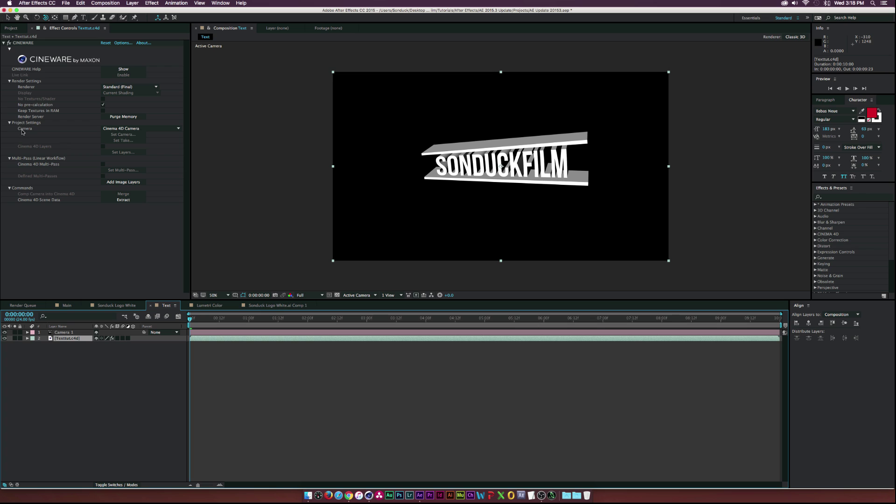
click(108, 129)
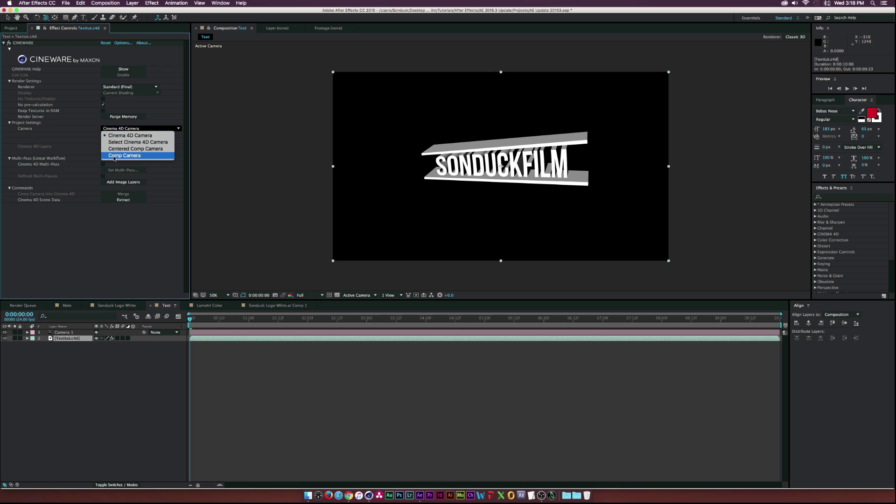
click(125, 156)
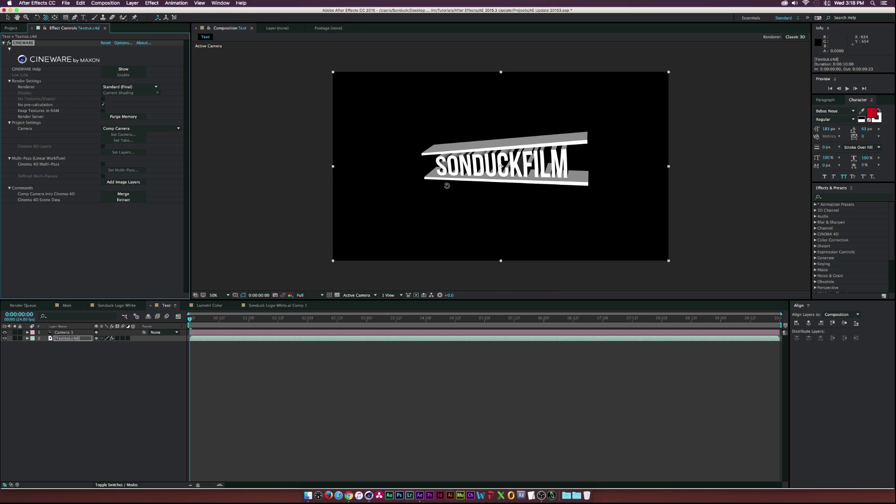
drag(437, 188, 446, 186)
- Pan Camera 1 with Track XY, then orbit it so the text's extruded depth shows
click(63, 332)
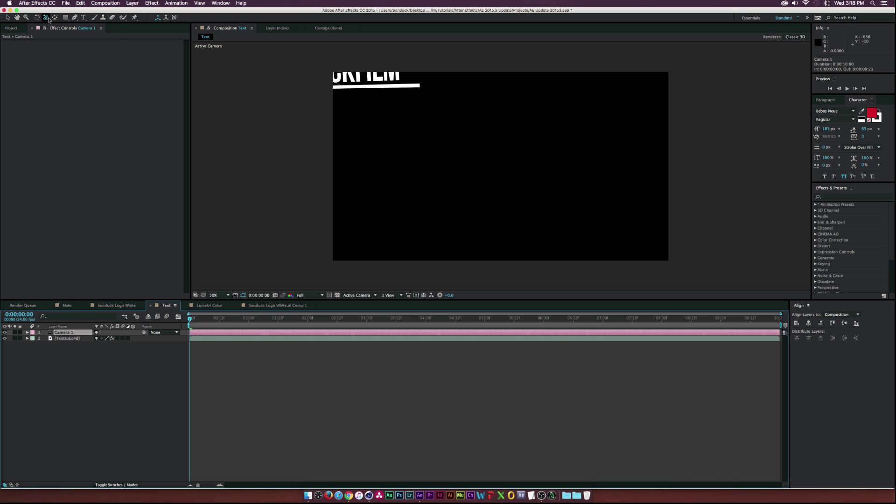
drag(48, 20, 70, 34)
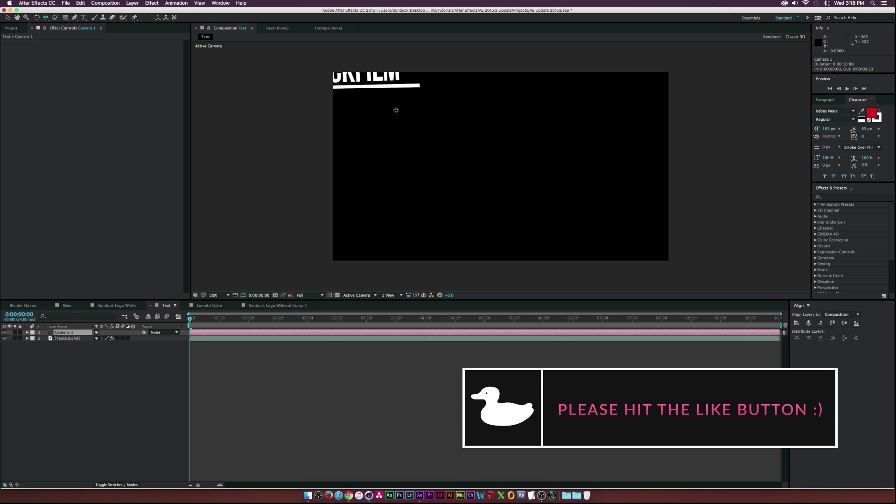
drag(396, 110, 520, 170)
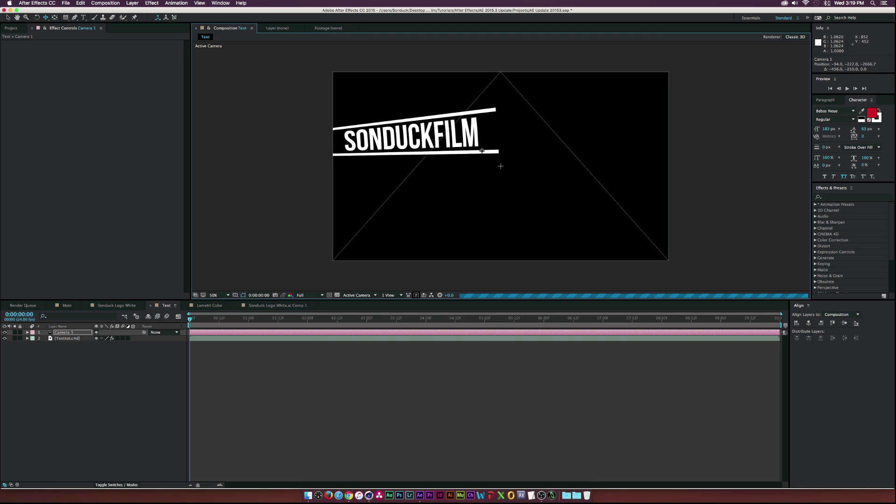
drag(481, 151, 511, 185)
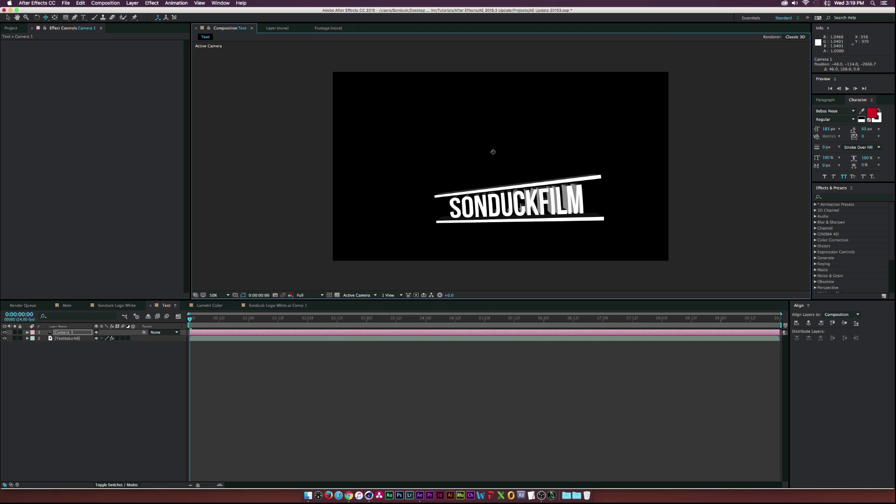
drag(486, 140, 488, 136)
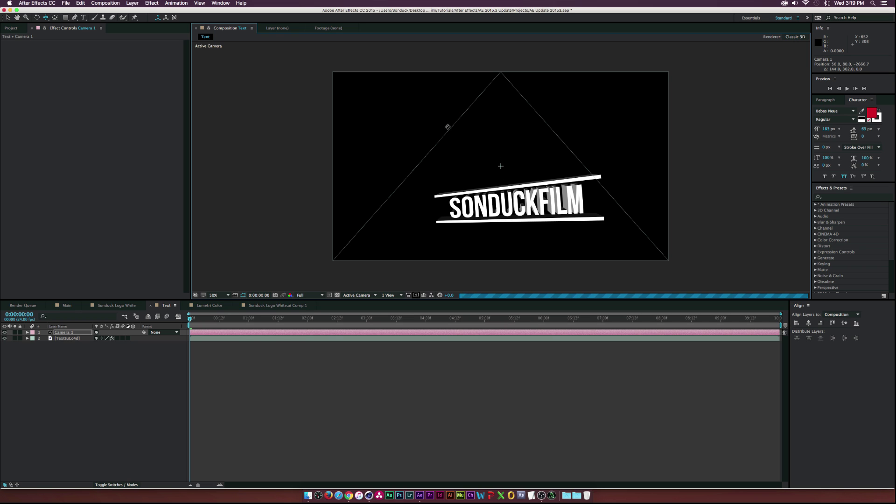
drag(505, 196, 481, 143)
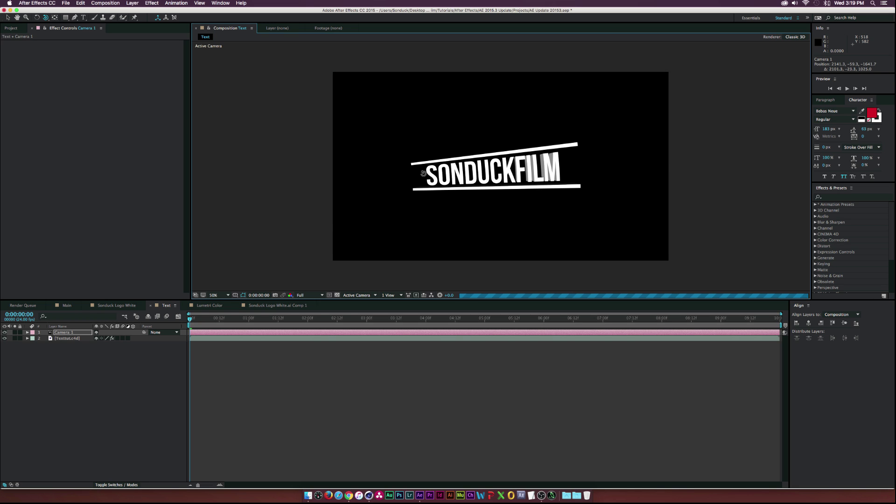
drag(423, 174, 514, 186)
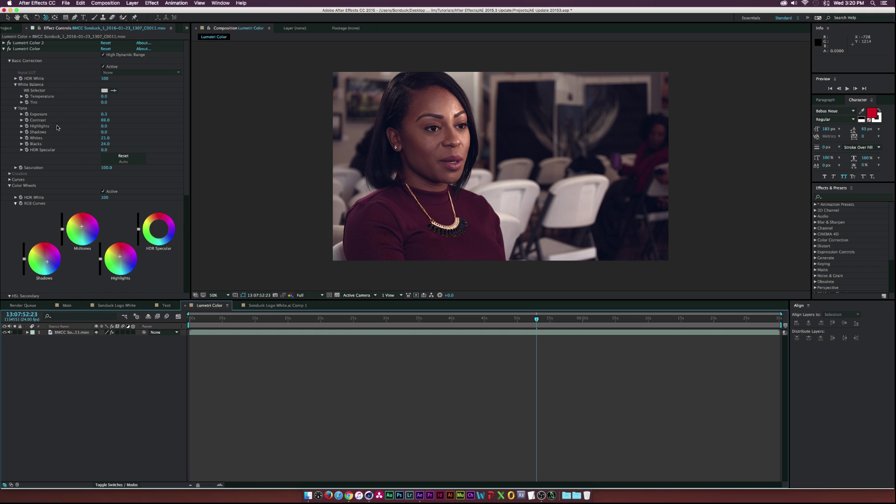
- Select the interview clip's Lumetri Color effect and switch off both Lumetri Color grades
click(32, 49)
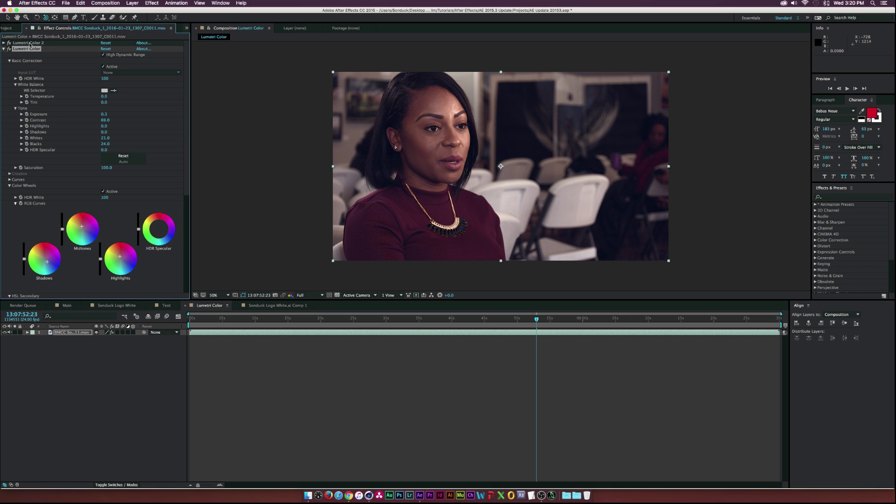
click(8, 48)
click(8, 42)
click(4, 48)
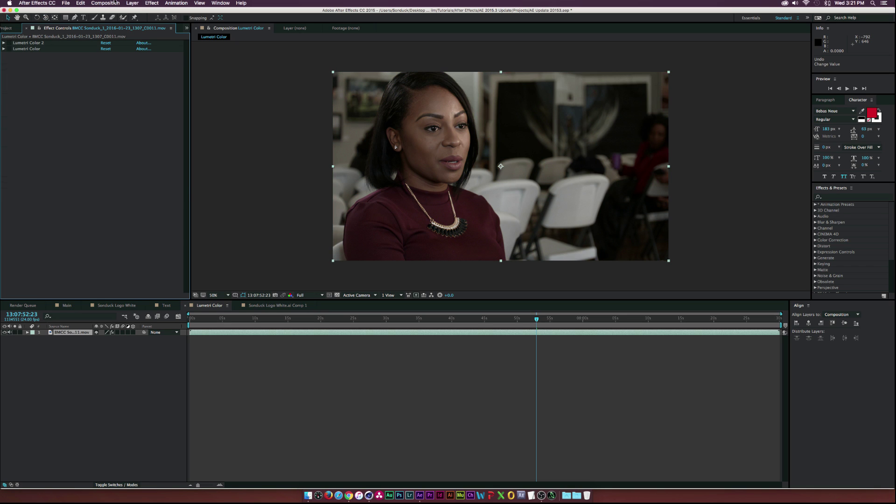
- Add a third Lumetri Color effect from Effect > Color Correction to the interview clip
click(152, 3)
mouse_move(196, 68)
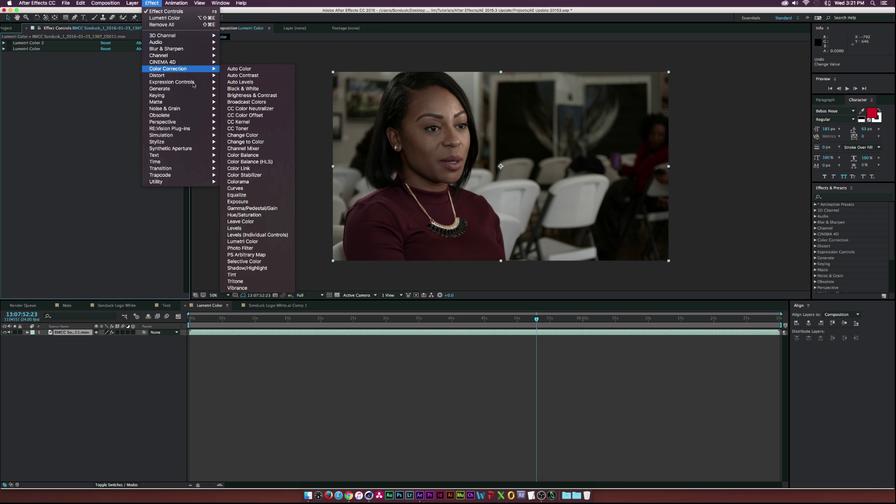
click(243, 241)
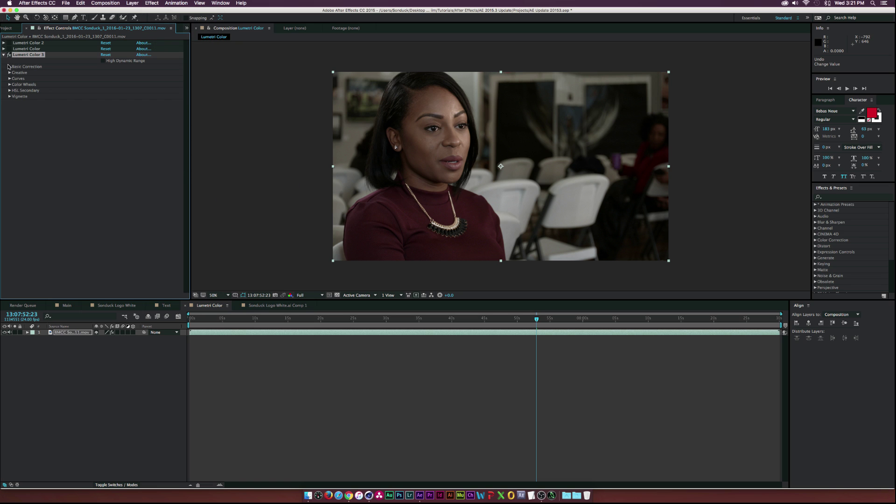
- Keep Input LUT at None; set Exposure 1.3, Contrast 23, Highlights -24, Whites -14
click(9, 67)
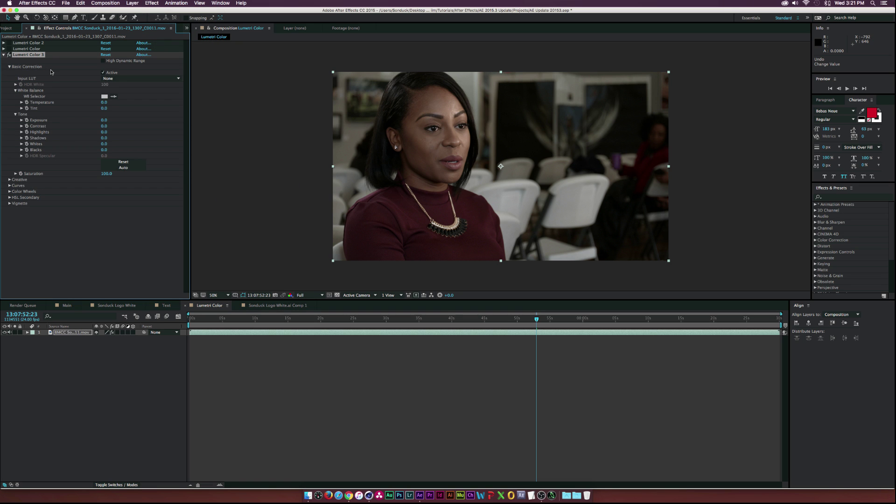
click(113, 79)
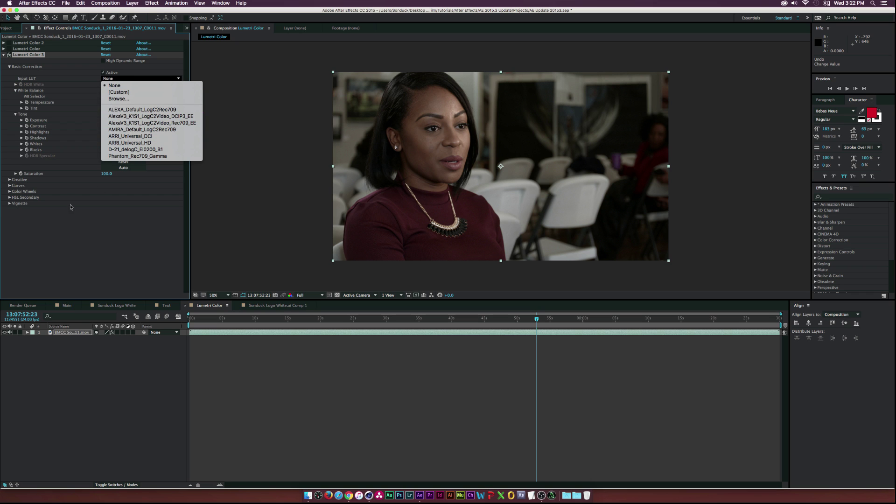
click(81, 219)
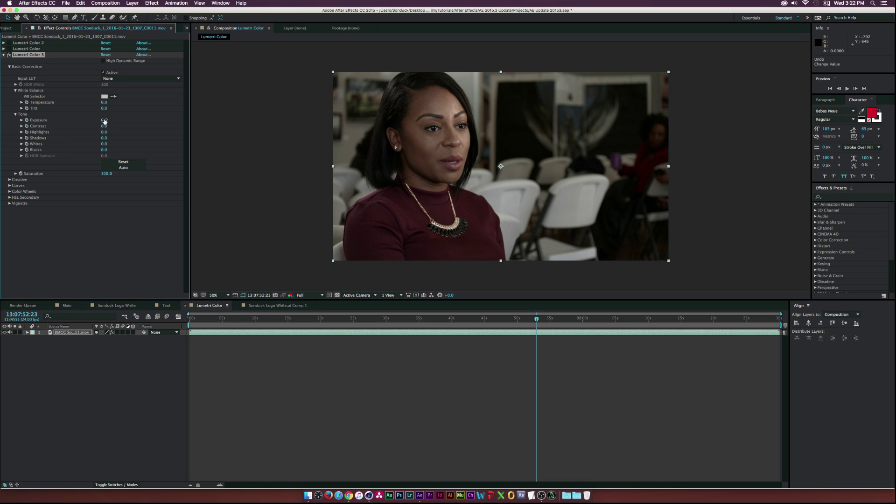
drag(104, 121, 111, 126)
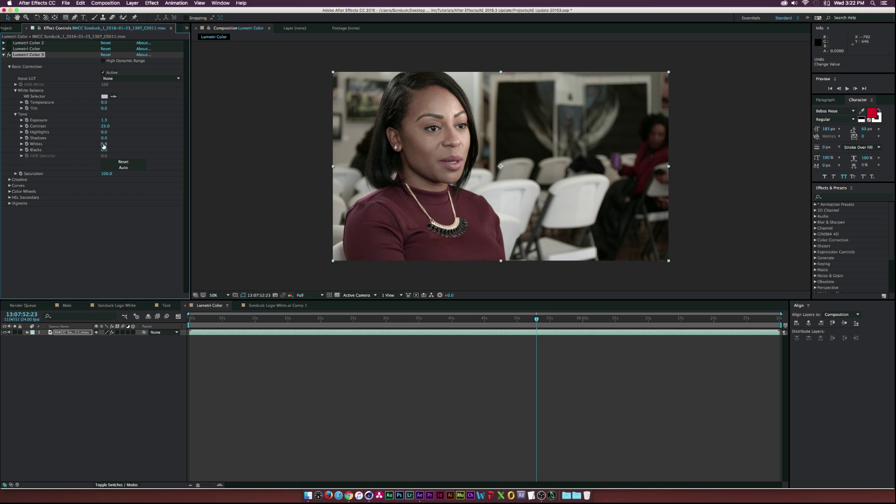
mouse_move(103, 132)
mouse_down()
mouse_move(95, 132)
mouse_move(99, 144)
mouse_up()
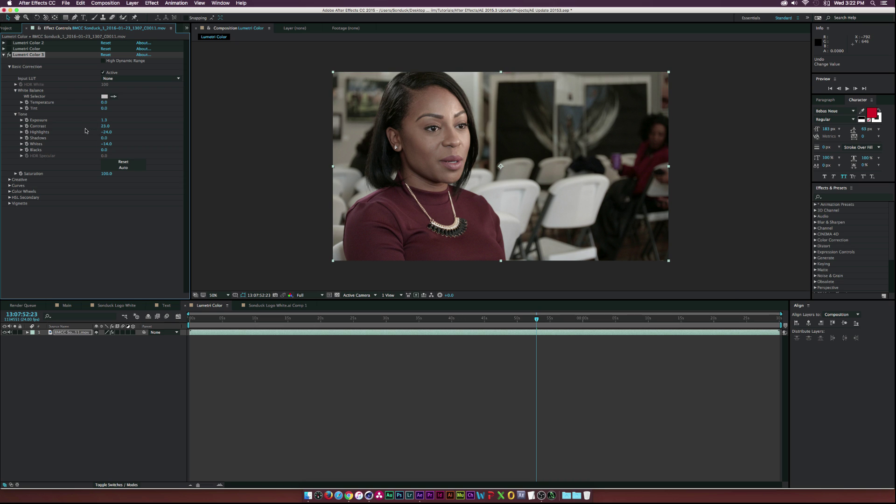
- Choose the SL GOLD WESTERN creative look in Lumetri Color 3
click(10, 179)
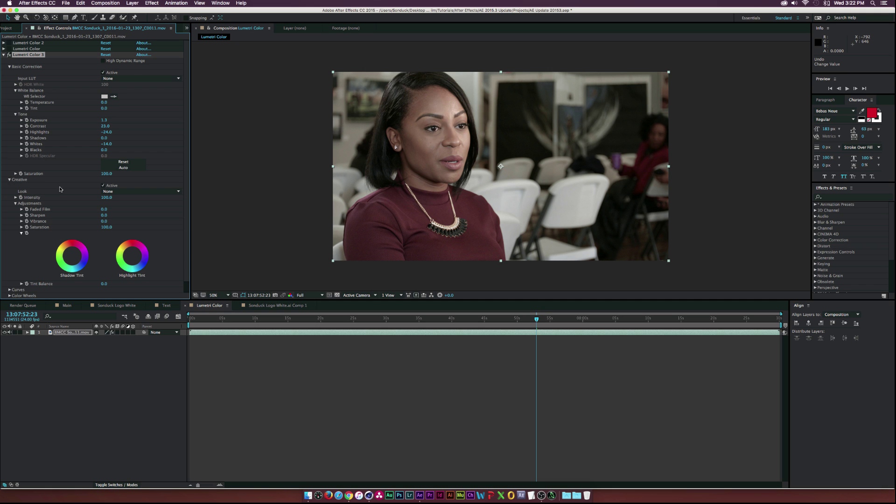
click(108, 191)
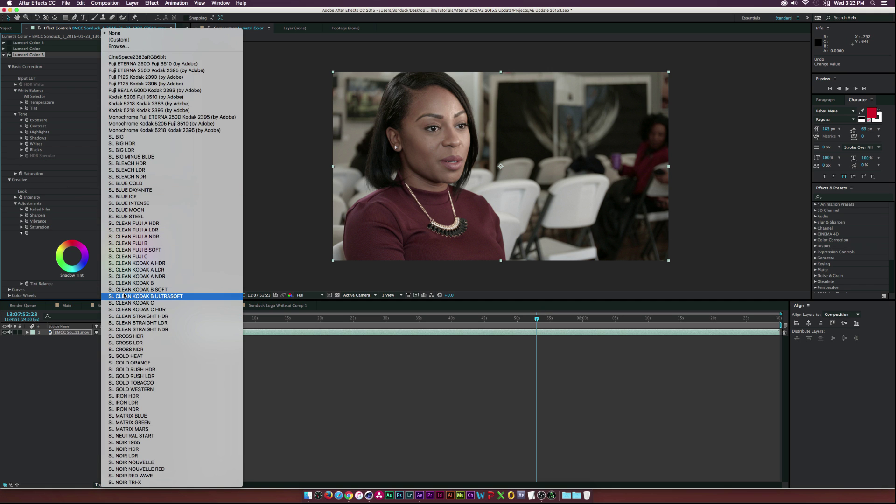
click(131, 383)
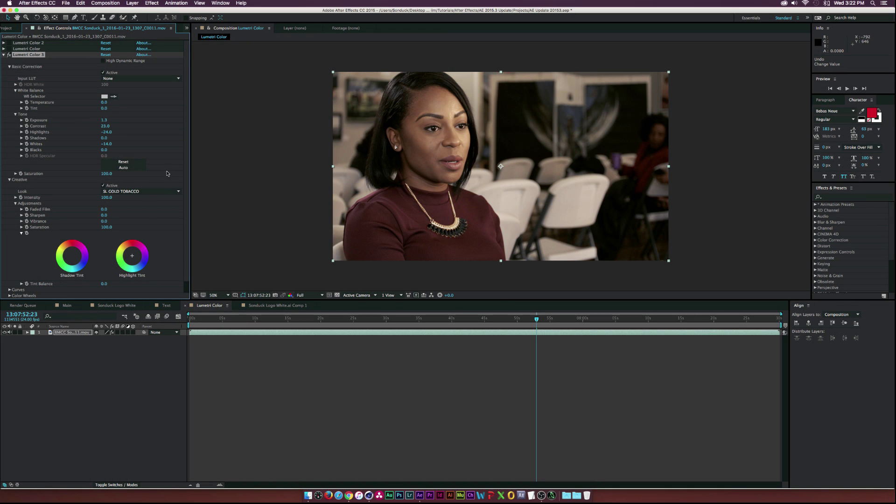
click(135, 191)
click(112, 202)
- Raise Faded Film to 95 and Sharpen to 88
drag(106, 209, 131, 217)
scroll(70, 252, down, 2)
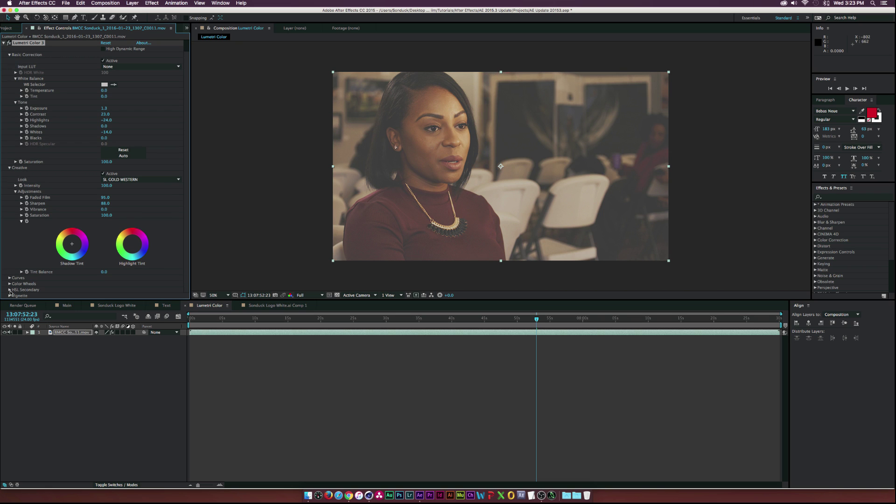
scroll(47, 252, up, 2)
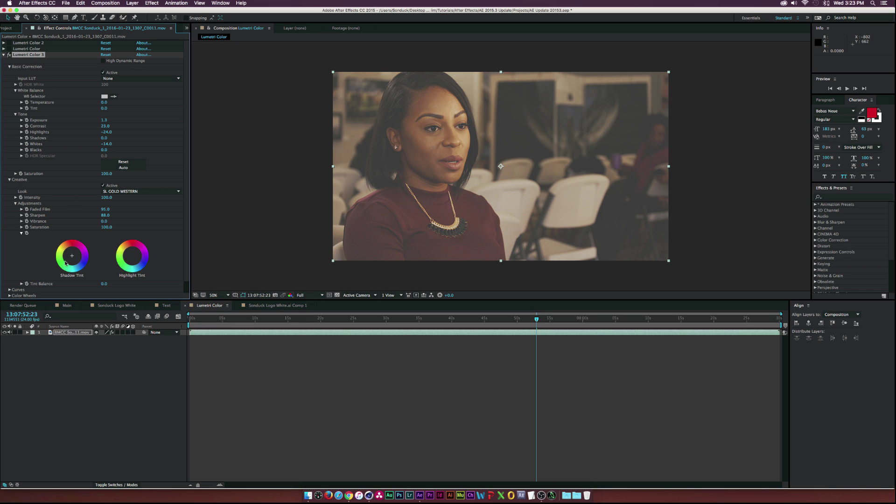
- Collapse Lumetri Color 3 and add a fourth Lumetri Color effect to the clip
click(3, 54)
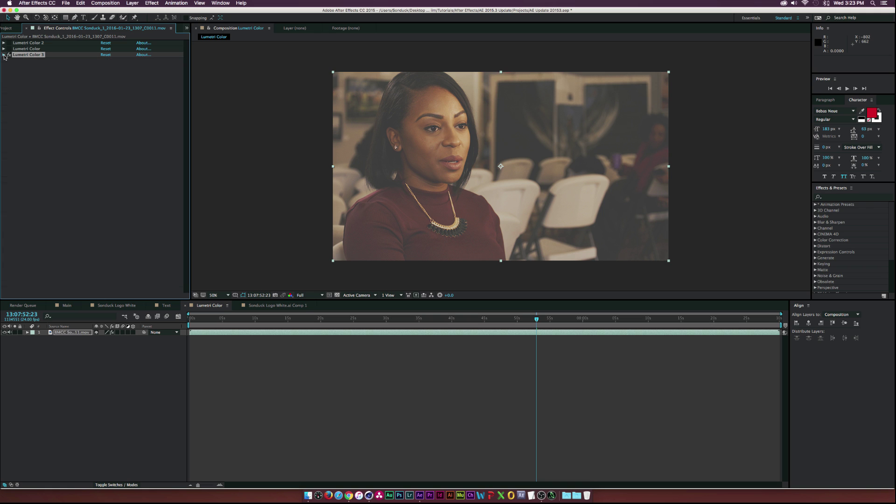
click(3, 54)
scroll(112, 50, up, 1)
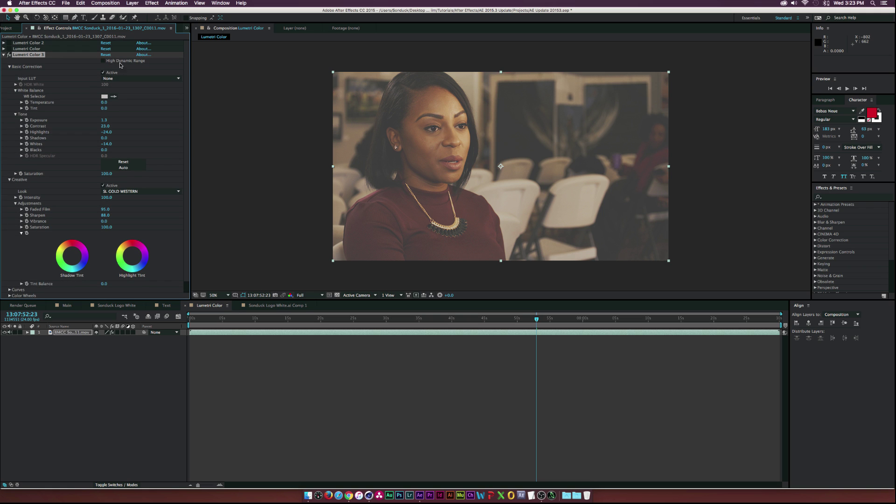
click(3, 54)
click(152, 3)
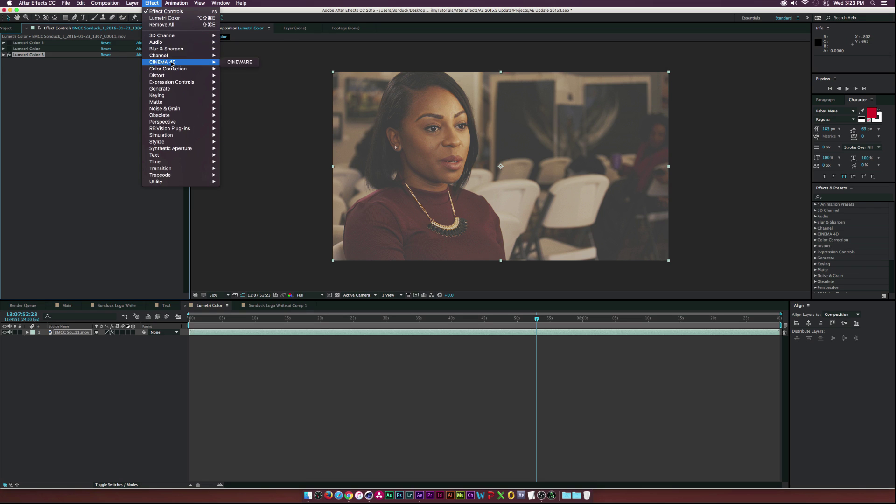
mouse_move(173, 69)
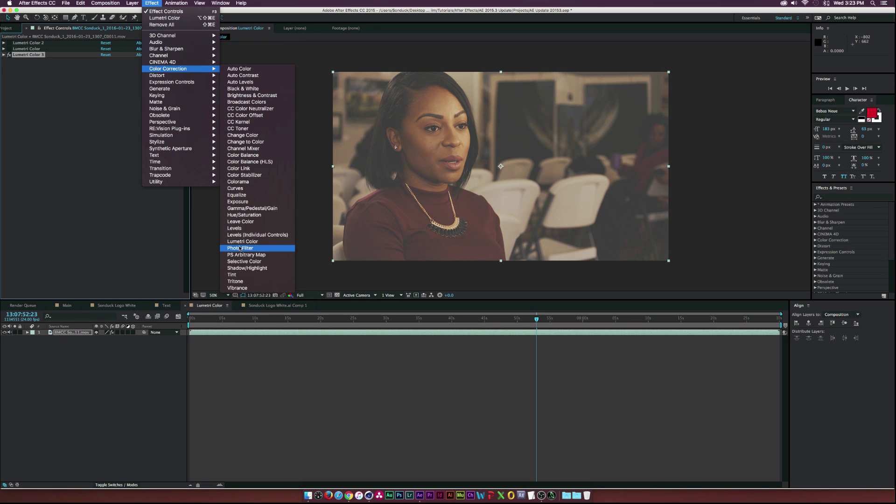
click(239, 244)
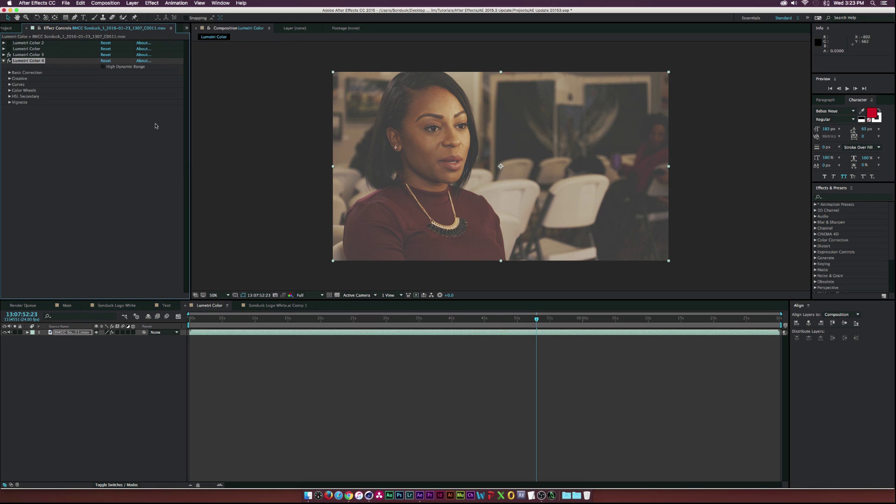
- Enable High Dynamic Range in Lumetri Color 4
click(103, 67)
click(9, 79)
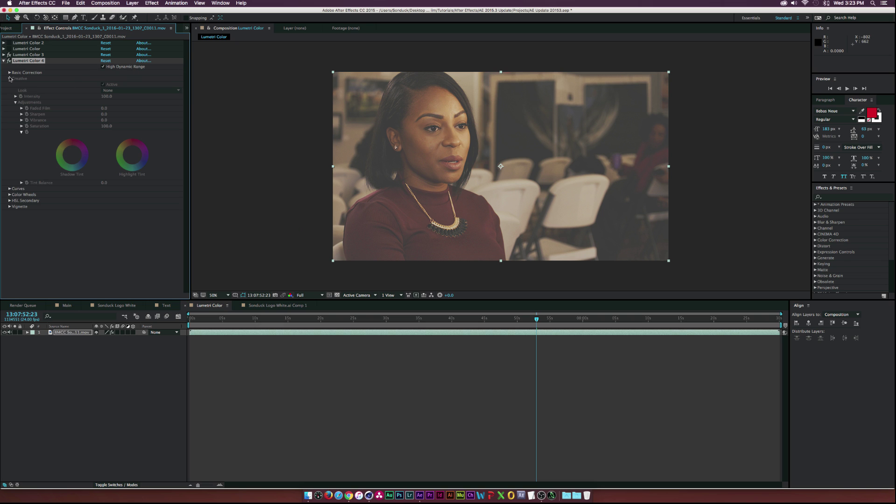
click(9, 79)
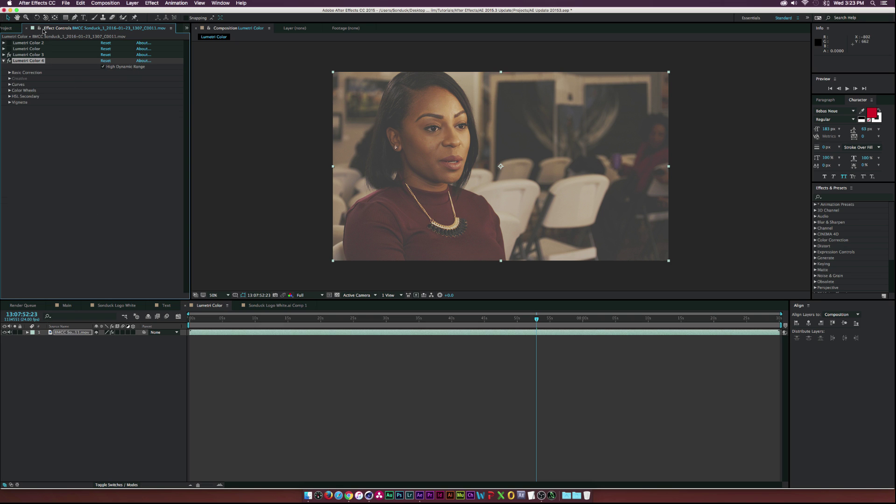
- Set the project colour depth to 32 bits per channel (float) in Project Settings
click(10, 28)
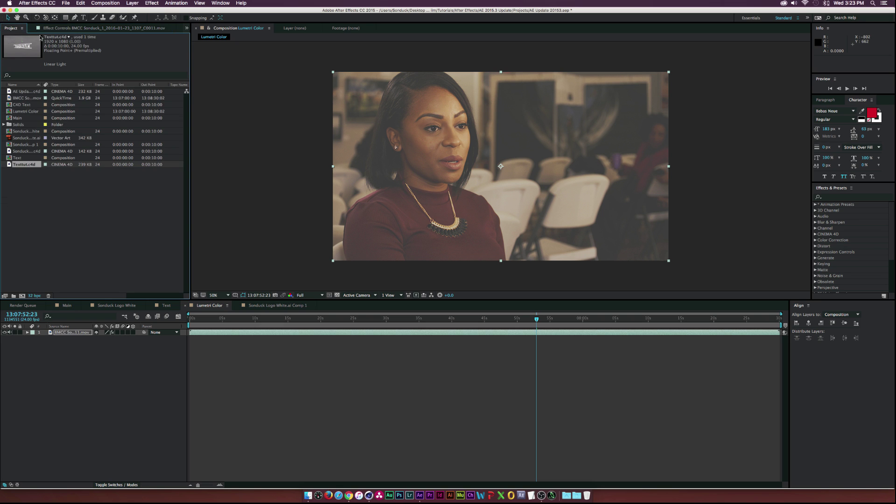
click(33, 296)
drag(90, 42, 223, 68)
click(201, 202)
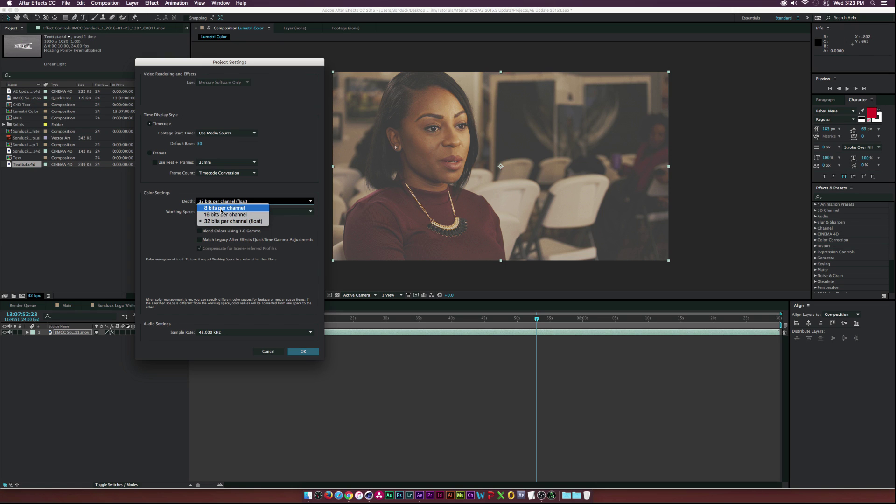
click(232, 221)
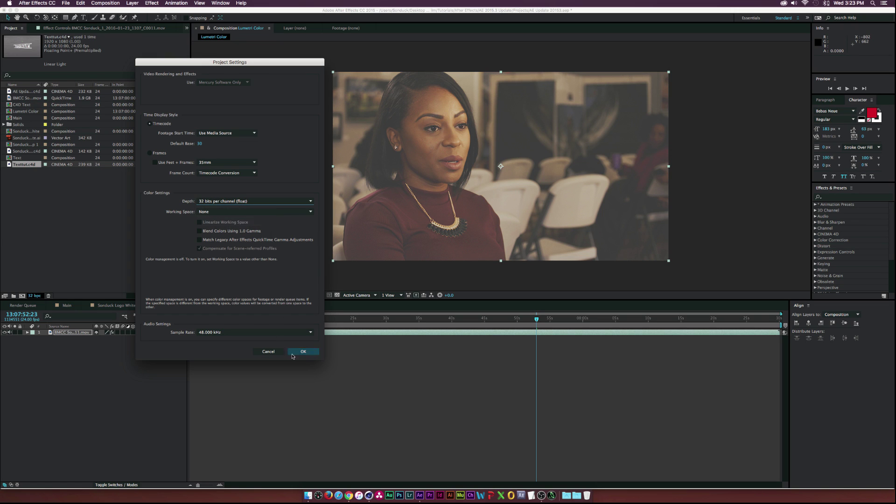
click(303, 352)
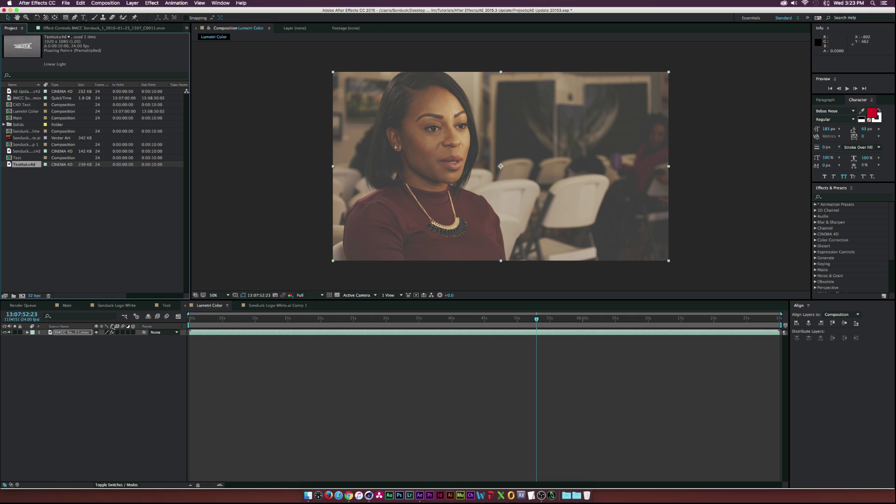
- Return to Effect Controls and check Lumetri Color 4's Basic Correction settings
click(55, 29)
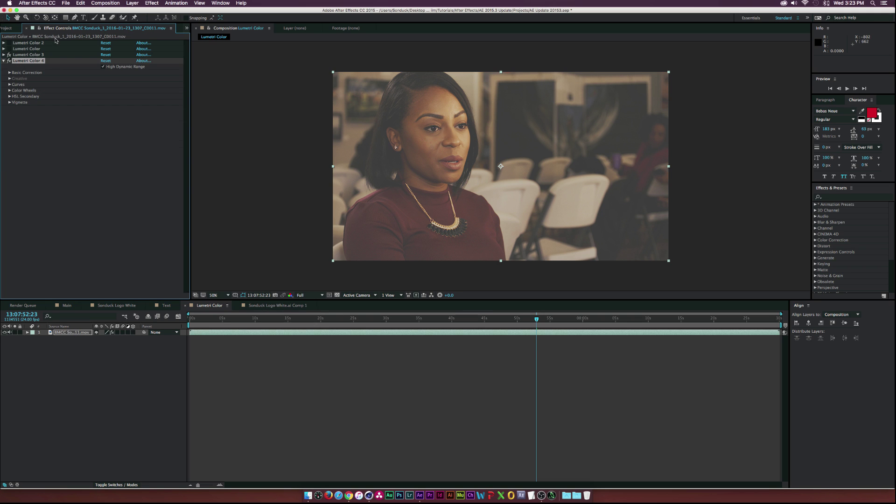
click(9, 73)
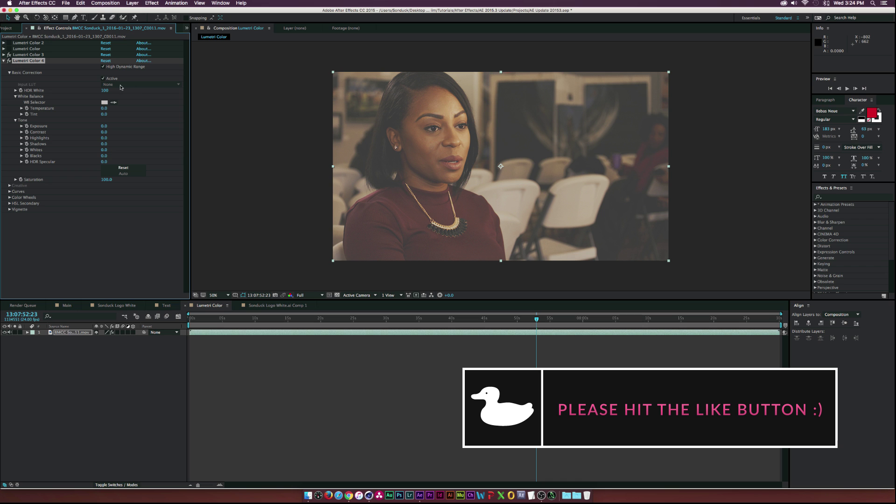
click(9, 73)
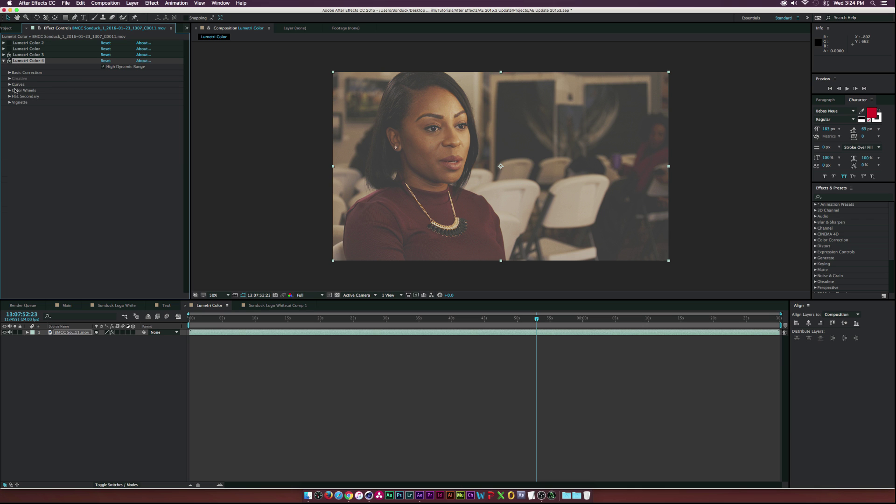